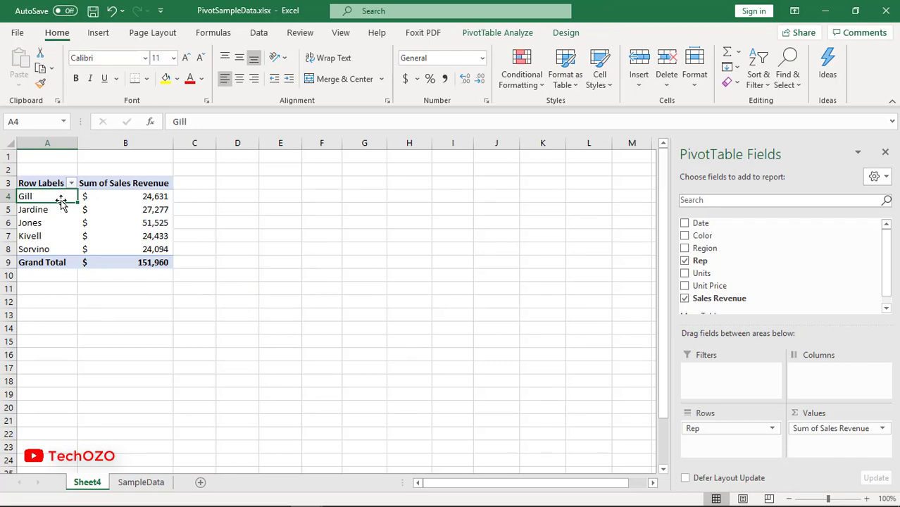
- Start a PivotChart from the PivotTable and choose the Bar chart type
left_click(101, 33)
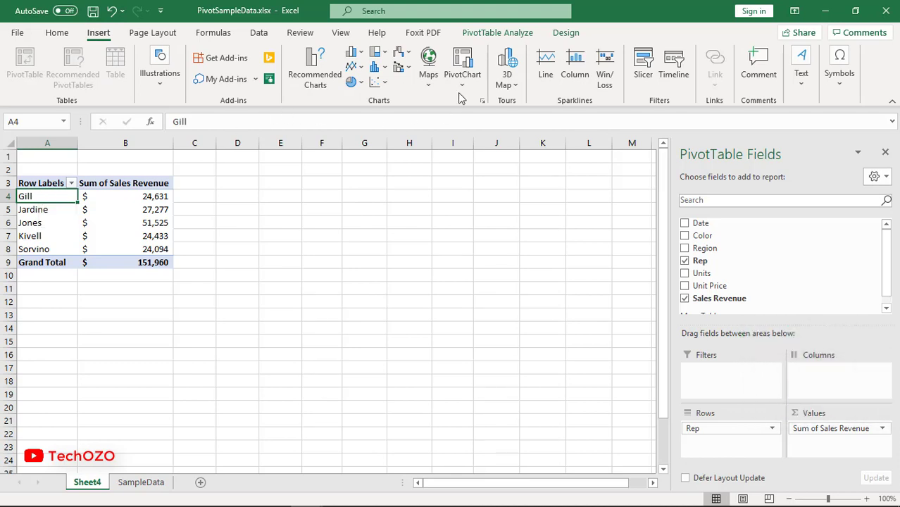
left_click(527, 34)
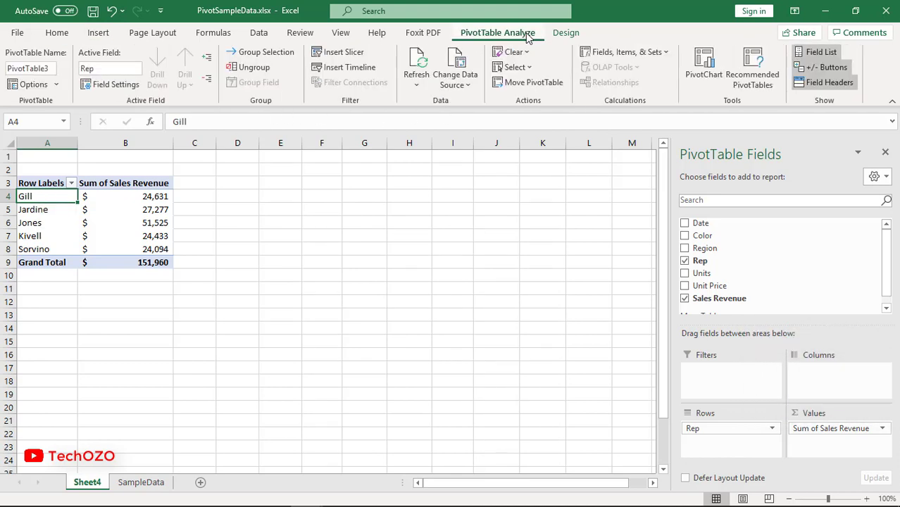
left_click(708, 68)
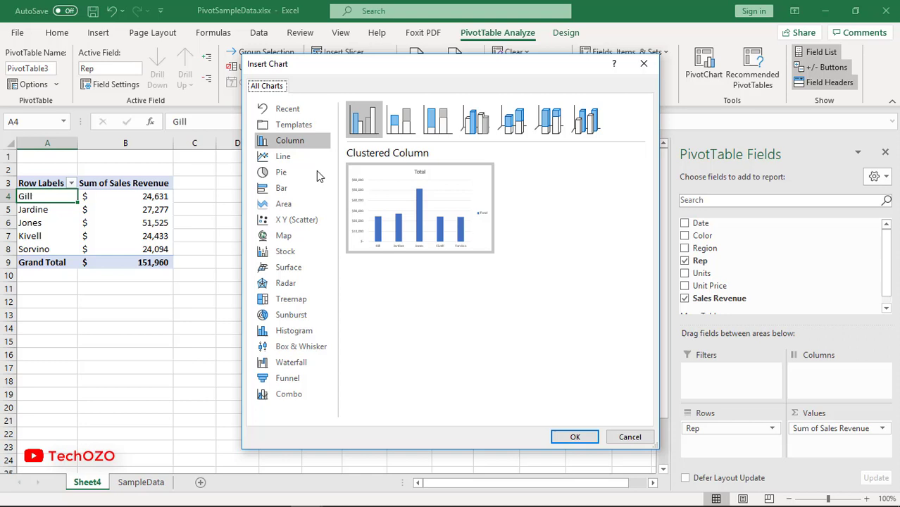
left_click(291, 192)
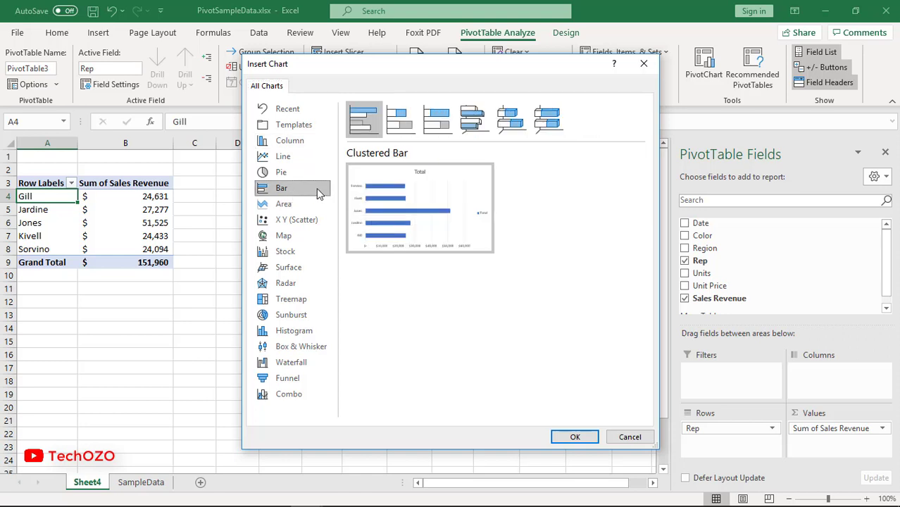
- Insert the clustered bar PivotChart and move it up beside the PivotTable
mouse_move(387, 193)
left_click(574, 438)
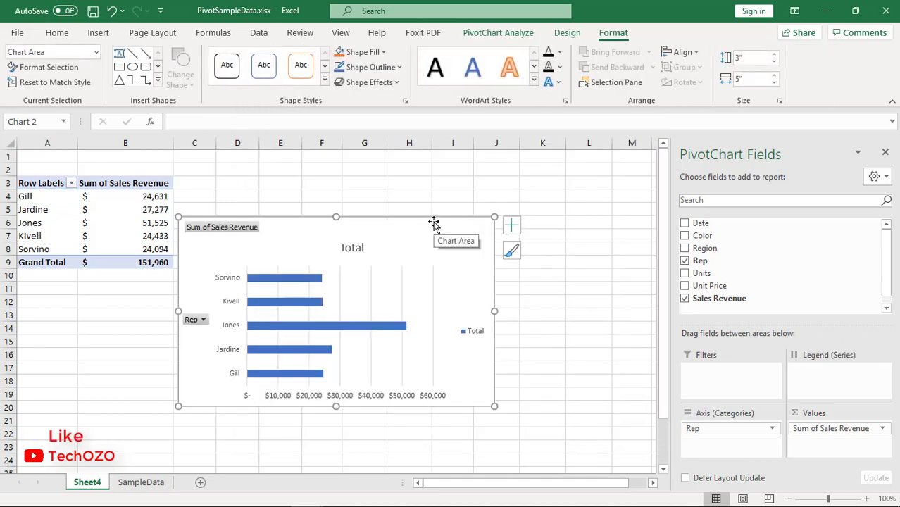
left_click_drag(438, 235, 485, 185)
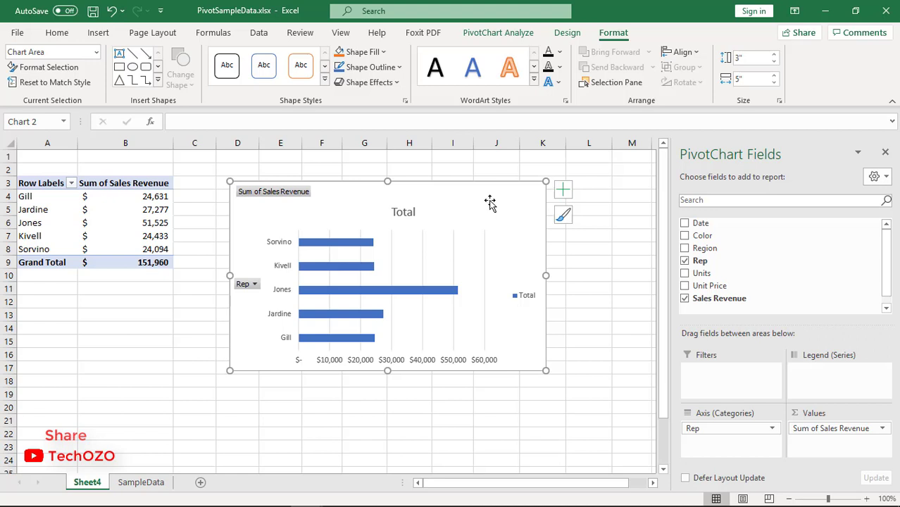
- Delete the chart's gridlines, value axis and legend, and hide all field buttons
left_click(480, 242)
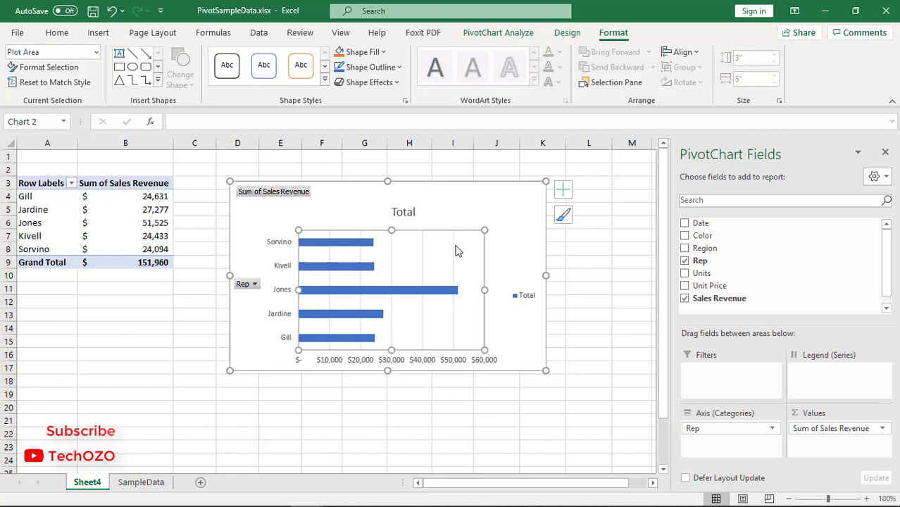
left_click(453, 251)
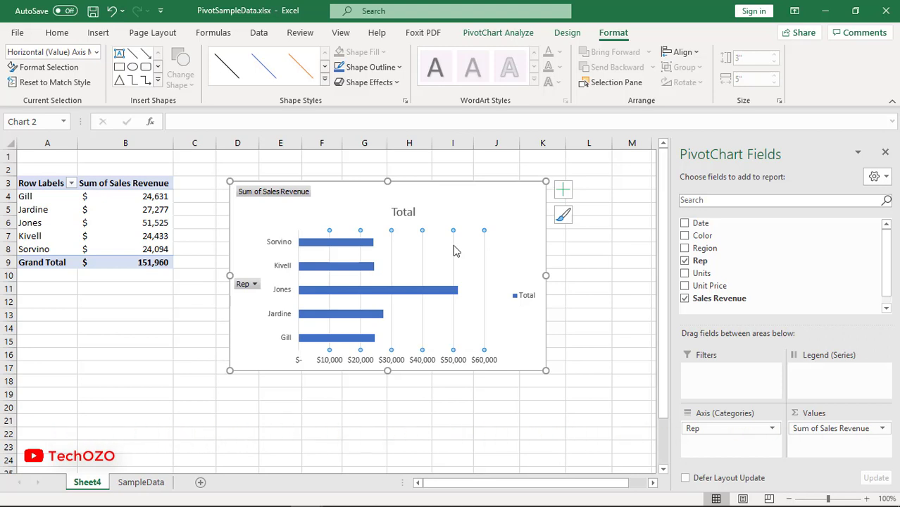
key("Delete")
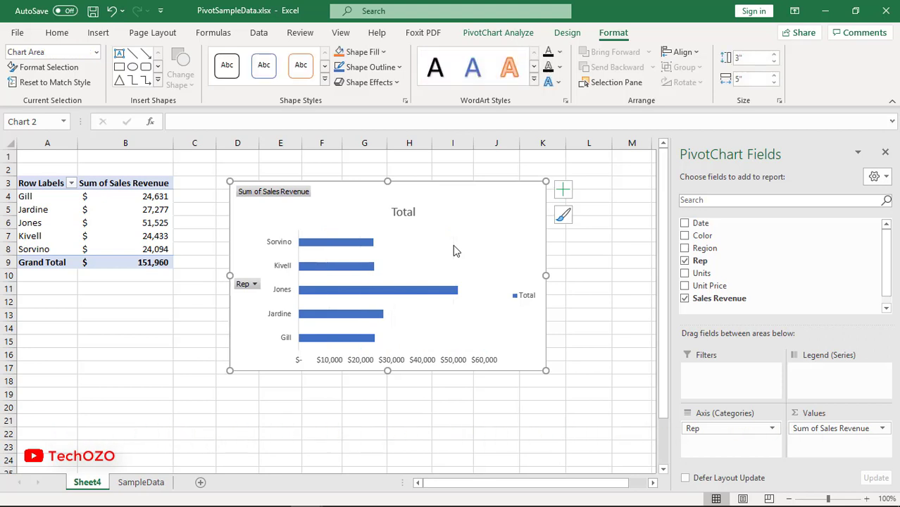
left_click(450, 365)
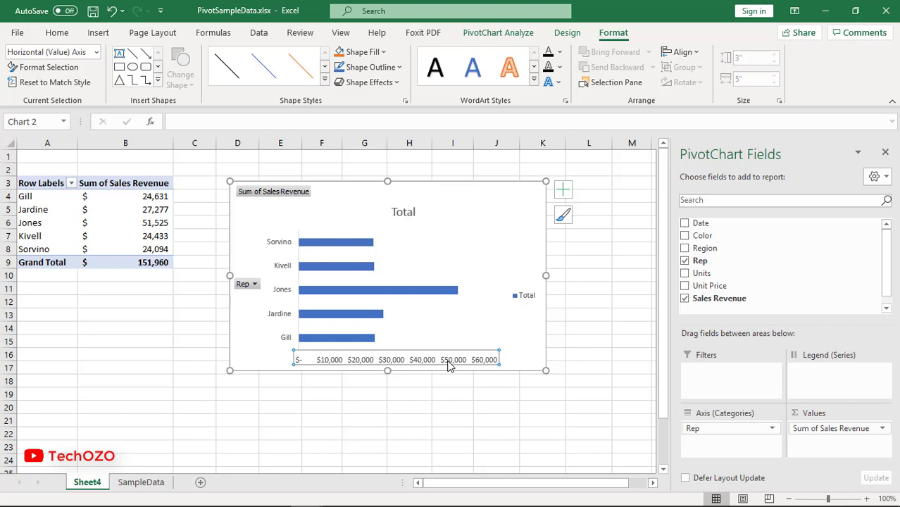
key("Delete")
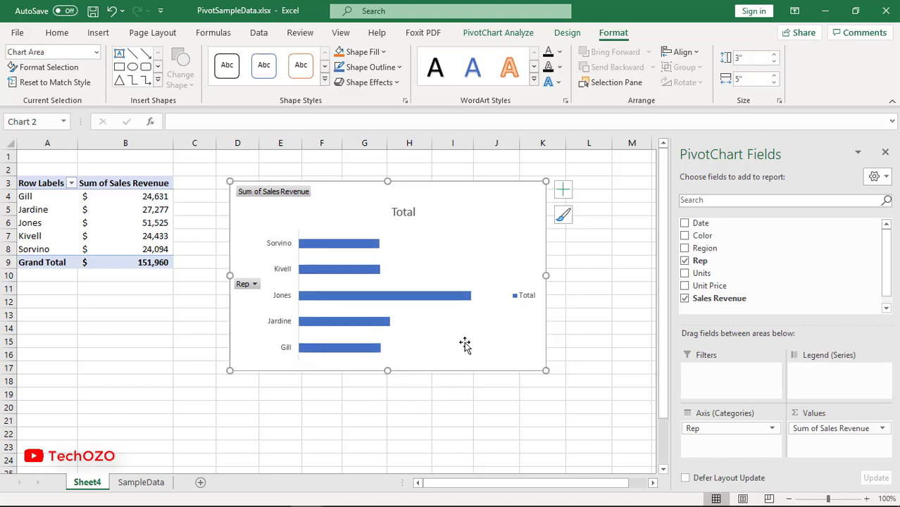
left_click(521, 301)
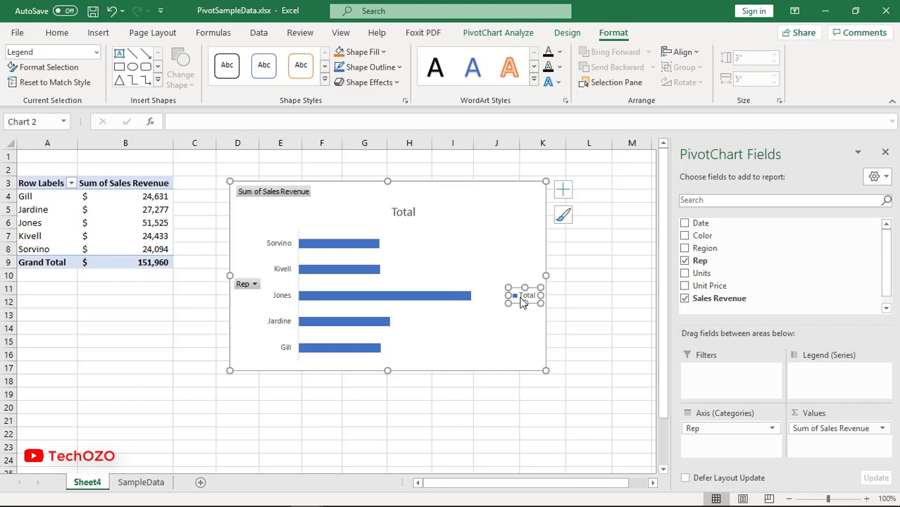
key("Delete")
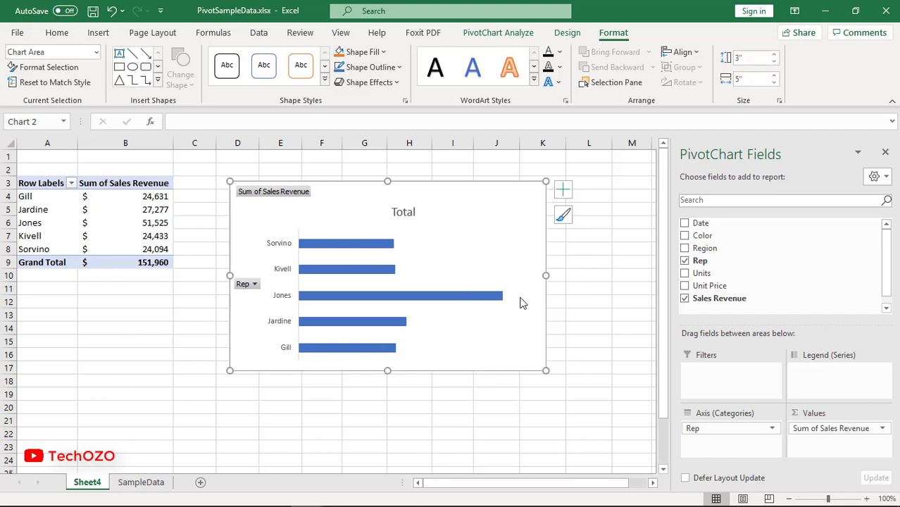
left_click(252, 288)
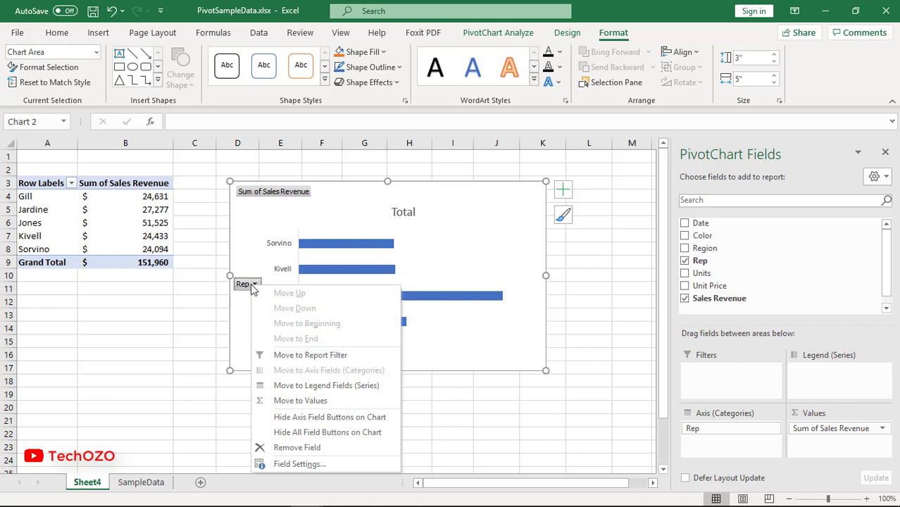
left_click(356, 434)
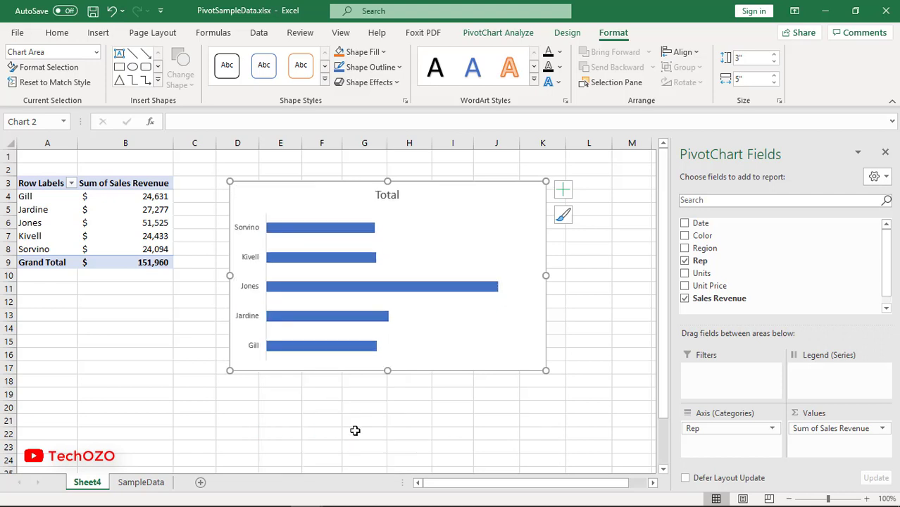
- Set the bar series gap width to 50% in Format Data Series
left_click(330, 294)
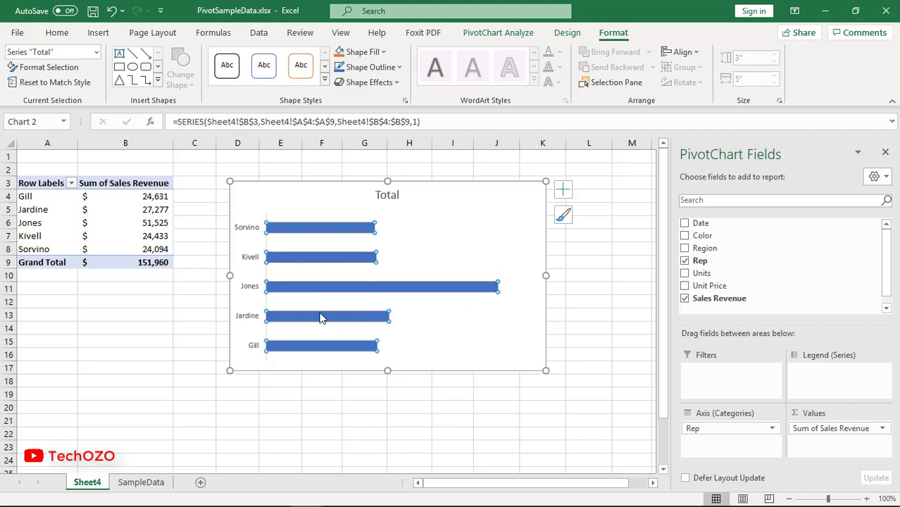
right_click(327, 292)
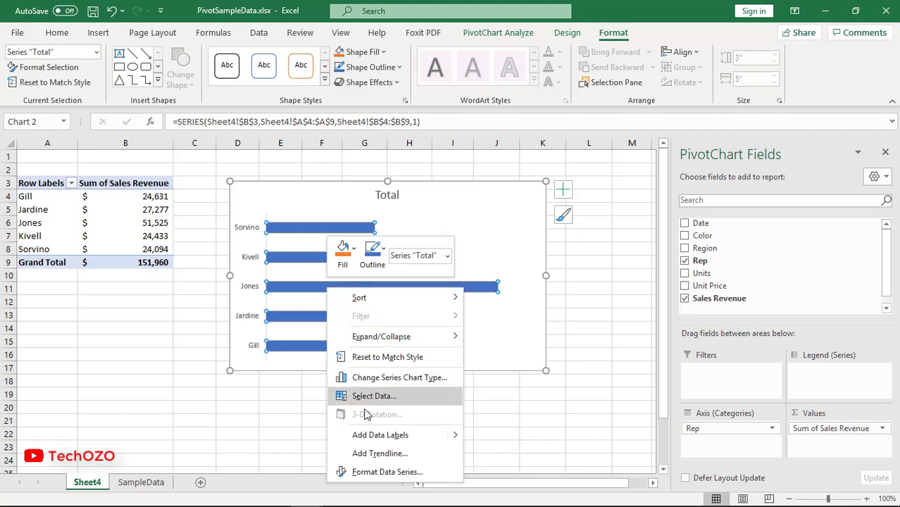
left_click(394, 472)
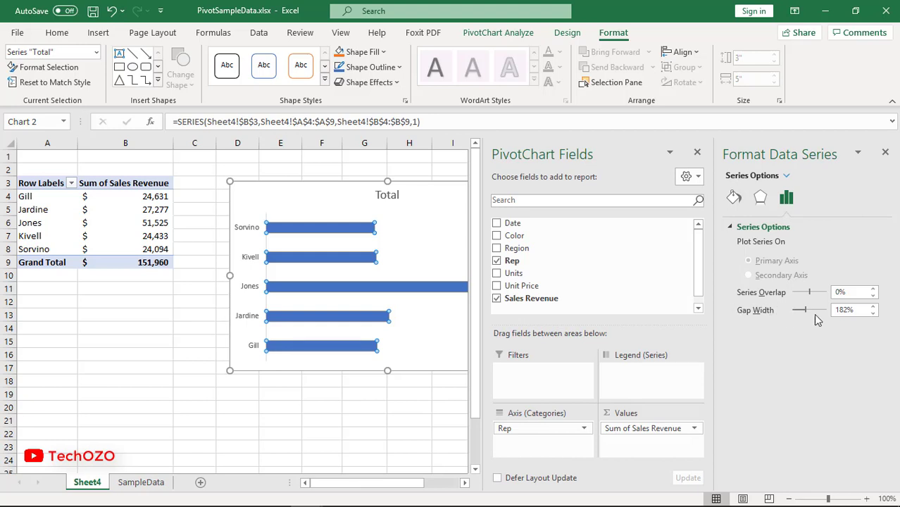
left_click_drag(860, 310, 819, 314)
type("50")
key("Return")
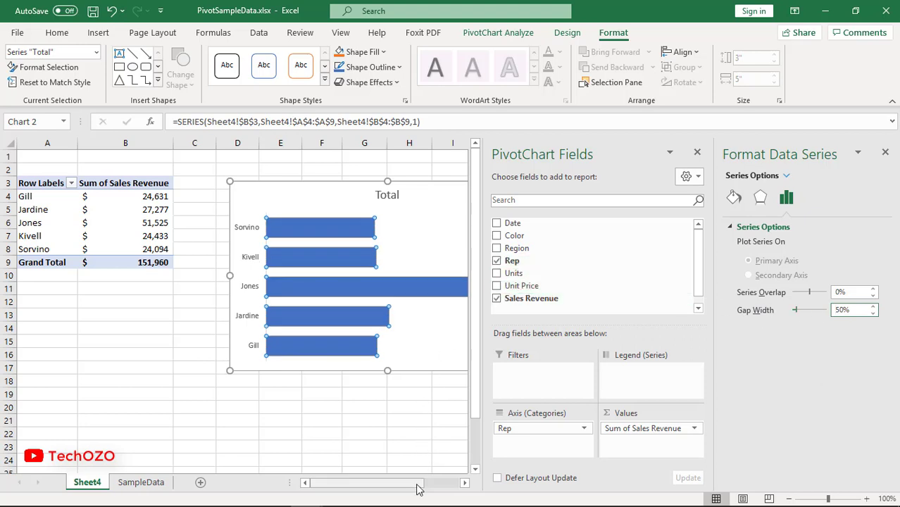
left_click_drag(417, 489, 440, 489)
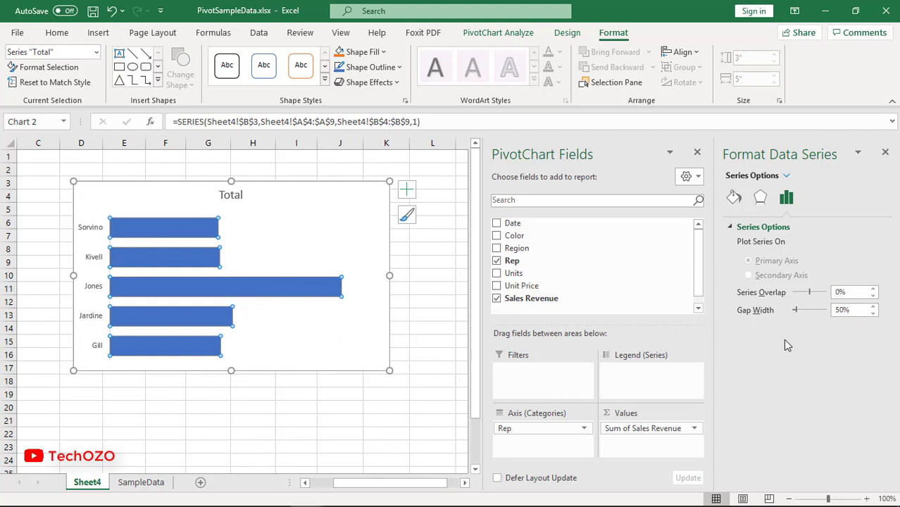
- Give the bars a 6 pt rounded top bevel in 3-D Format
left_click(765, 204)
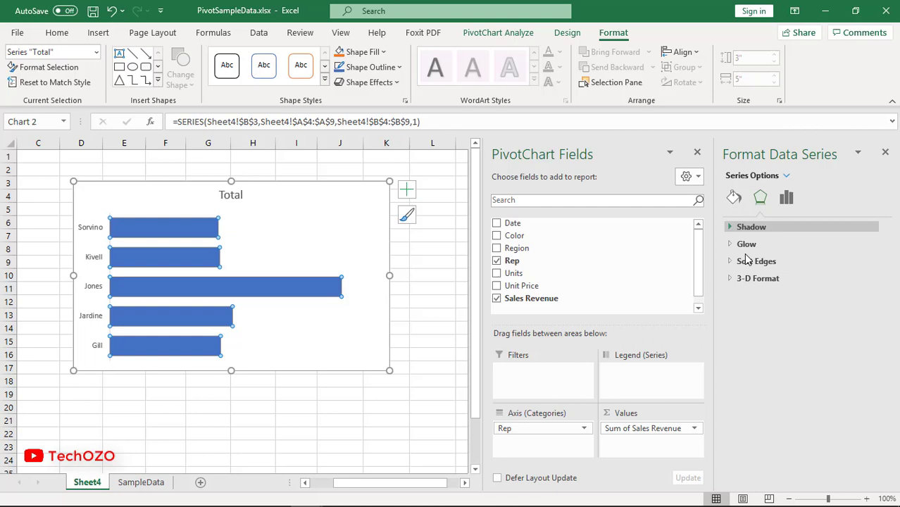
left_click(732, 279)
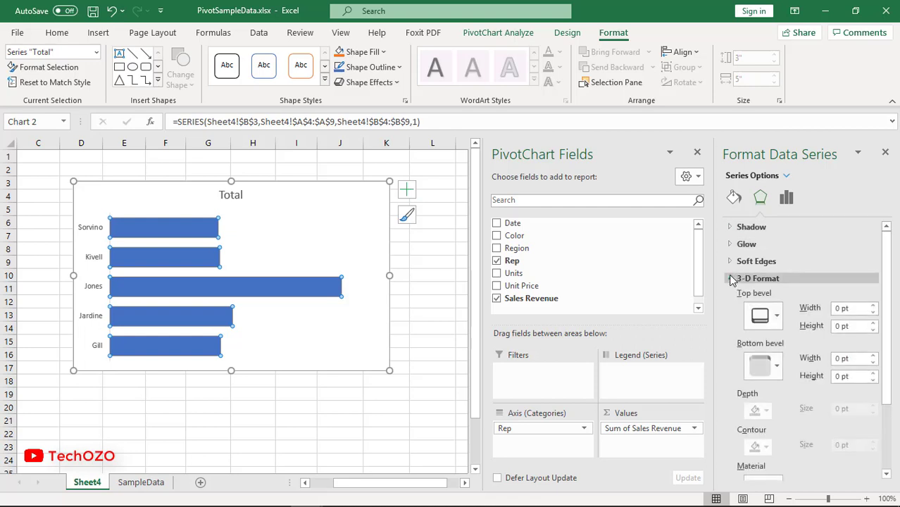
left_click(771, 327)
left_click(766, 216)
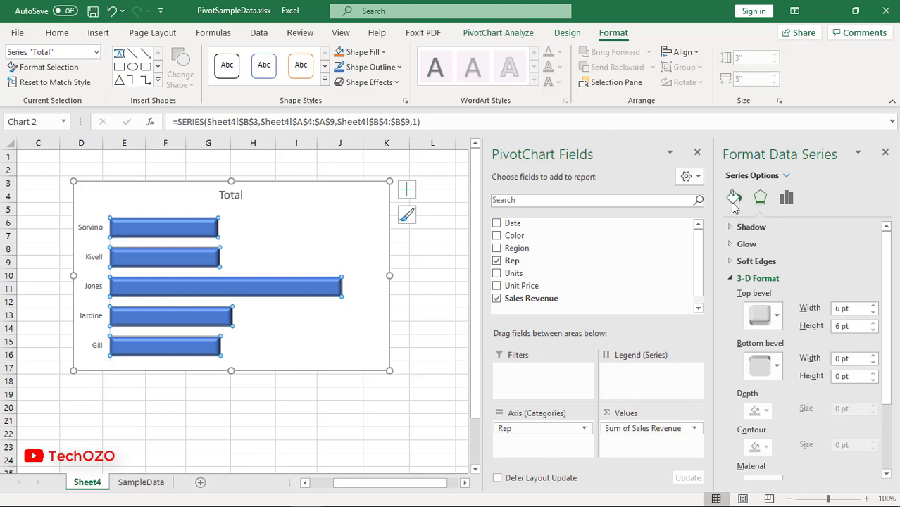
- Look over the series fill and border settings without changing them, then select the plot area
left_click(732, 200)
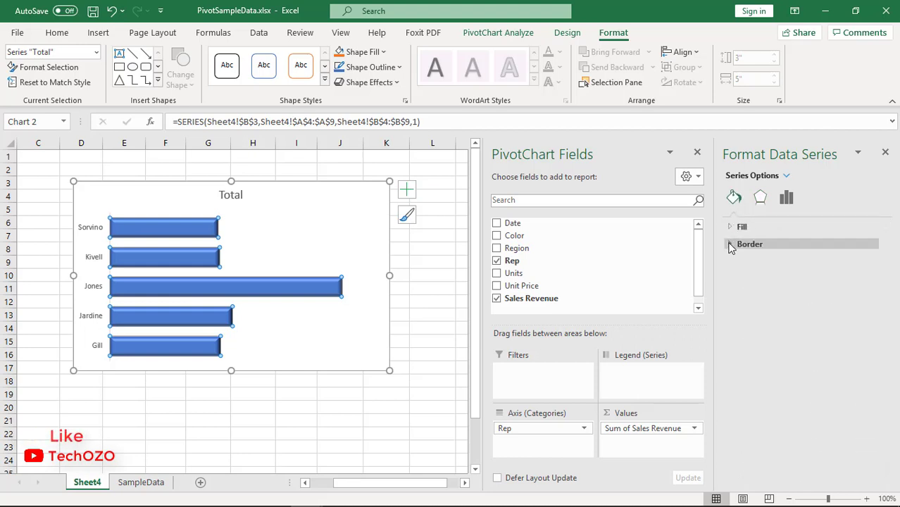
left_click(730, 245)
left_click(731, 226)
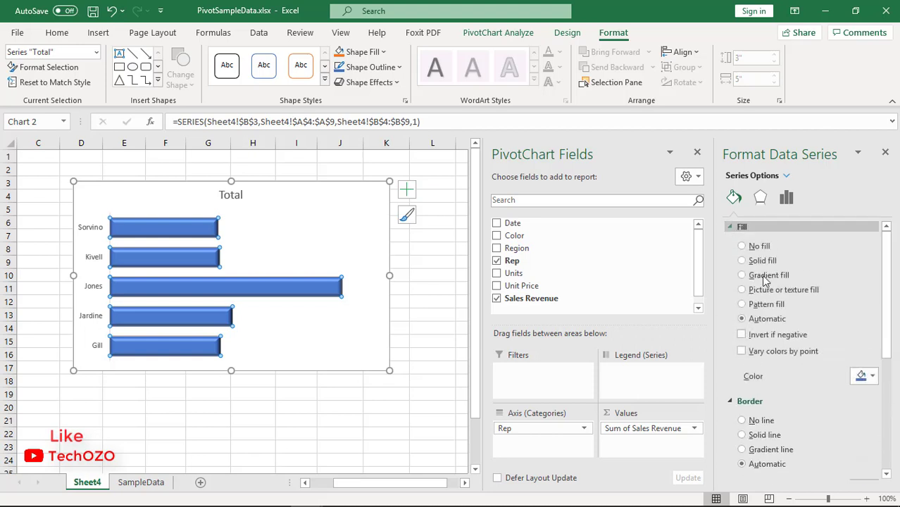
left_click(866, 380)
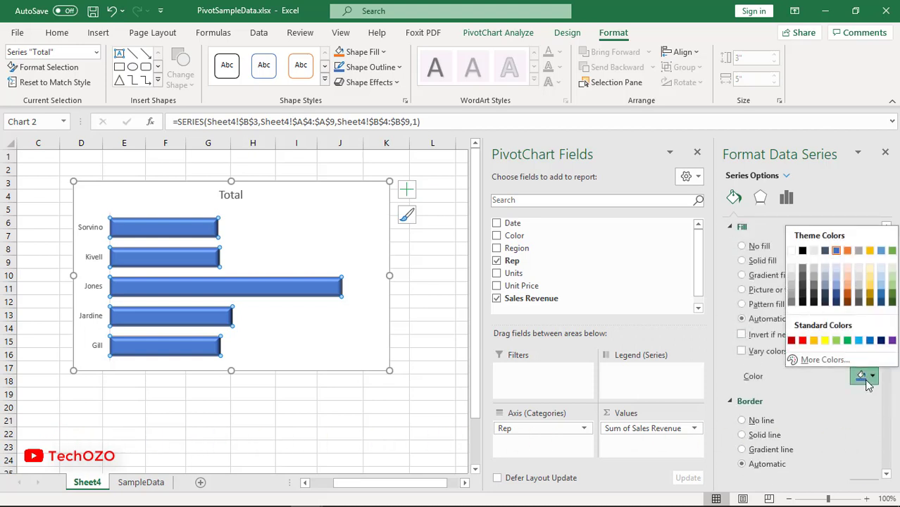
left_click(867, 384)
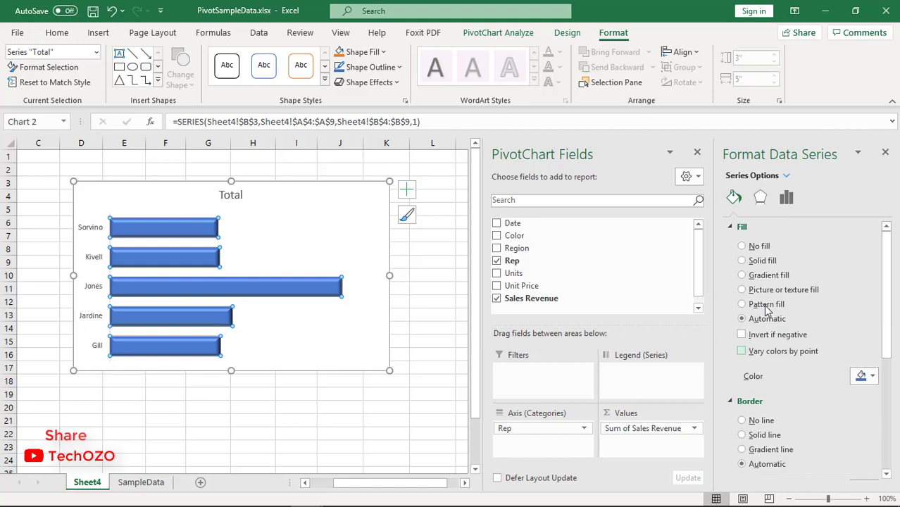
left_click(372, 292)
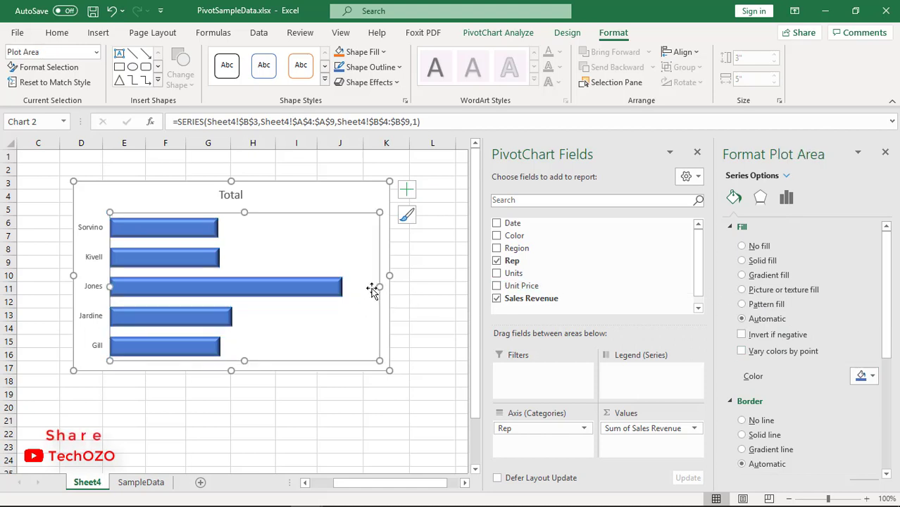
- Add Outside End data labels showing each bar's revenue
left_click(407, 190)
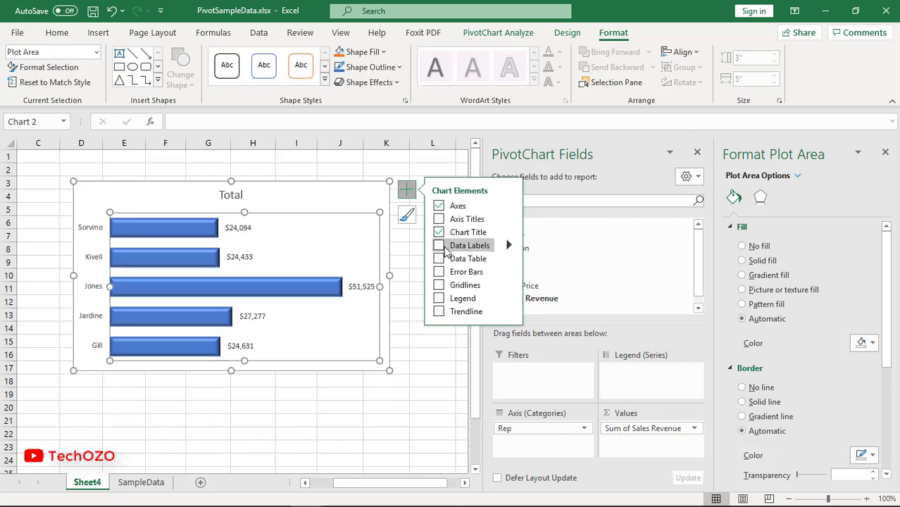
left_click(507, 244)
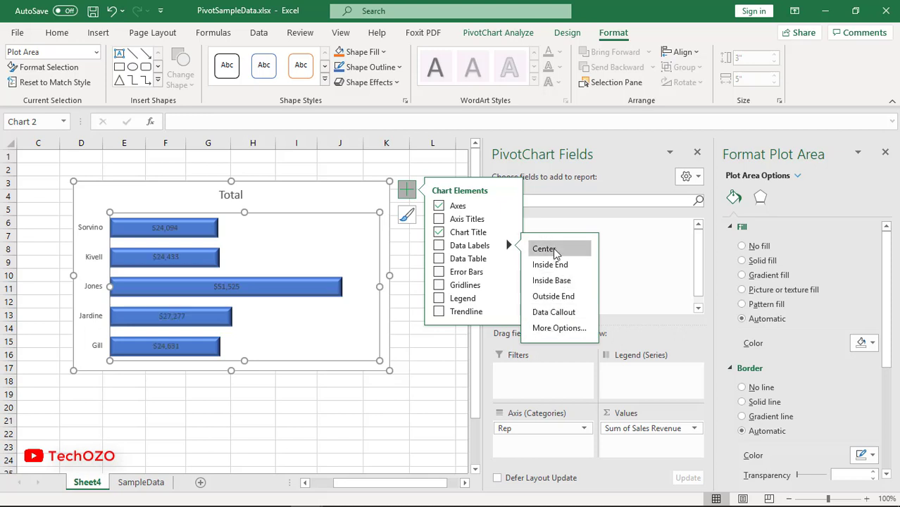
left_click(553, 296)
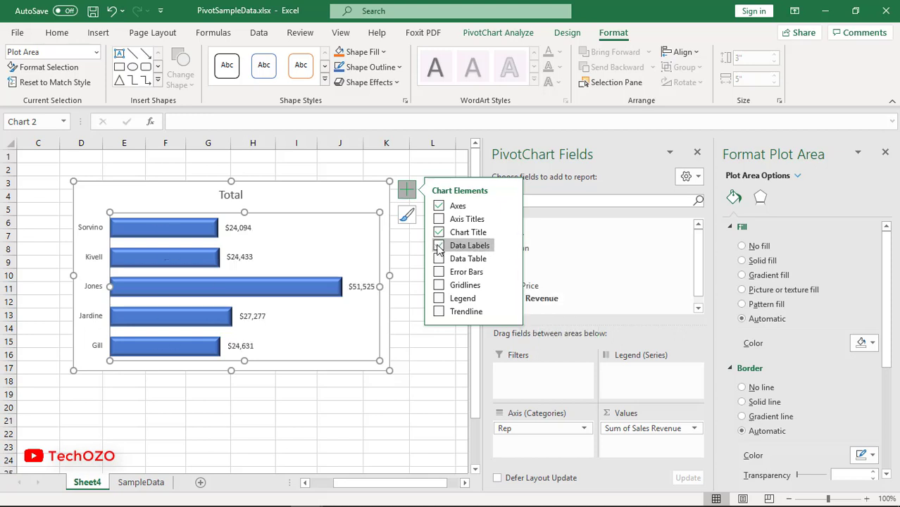
left_click(405, 296)
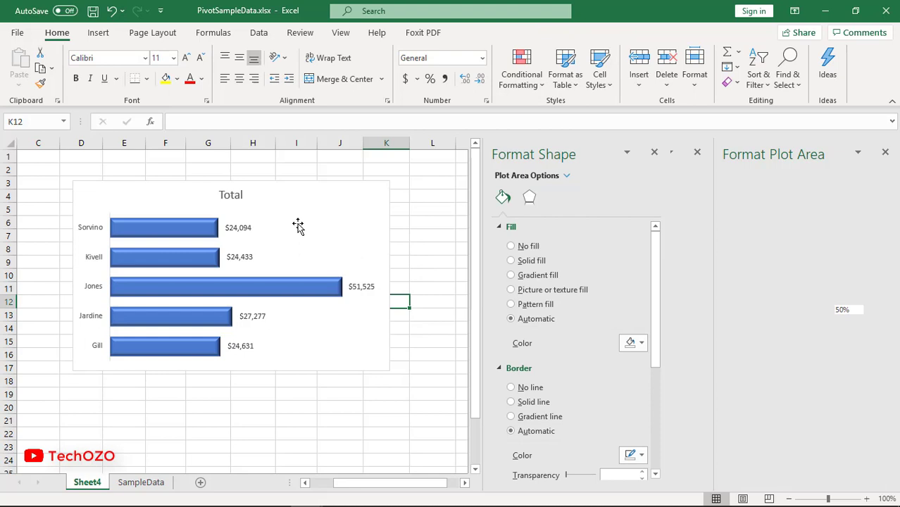
- Retitle the chart 'Sales Summary -Jan'19 TechOZO'
left_click(235, 200)
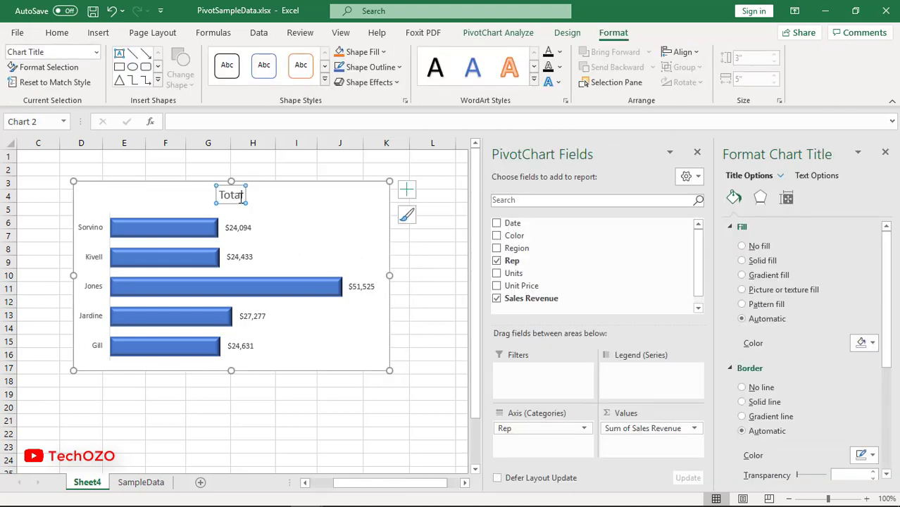
double_click(241, 198)
type("S")
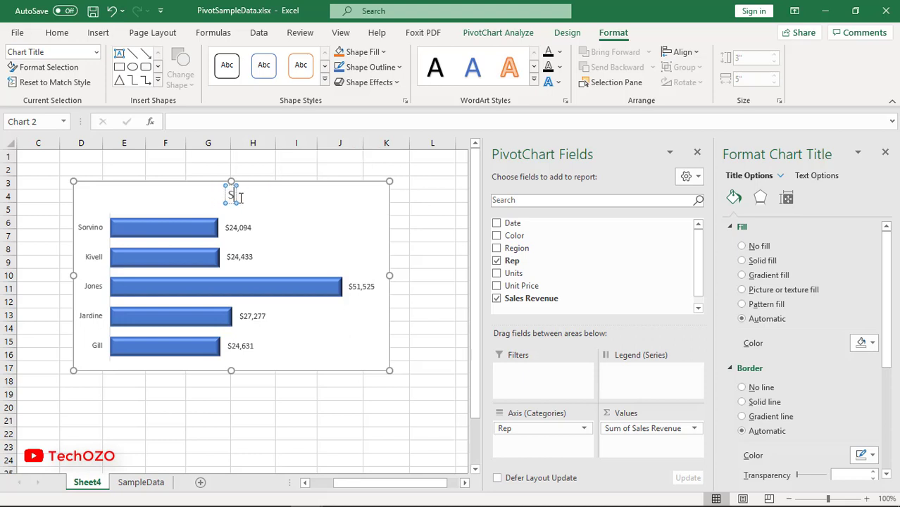
type("ales")
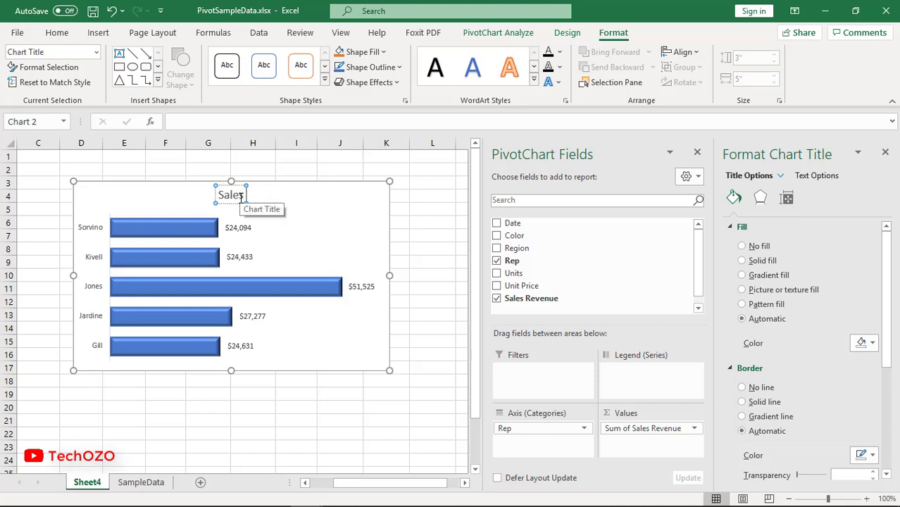
type("Summary")
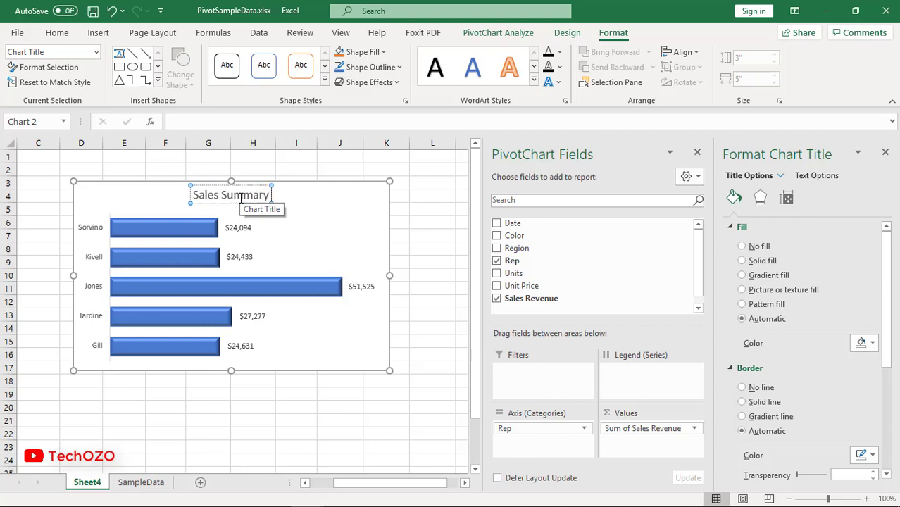
type(" -Jan'")
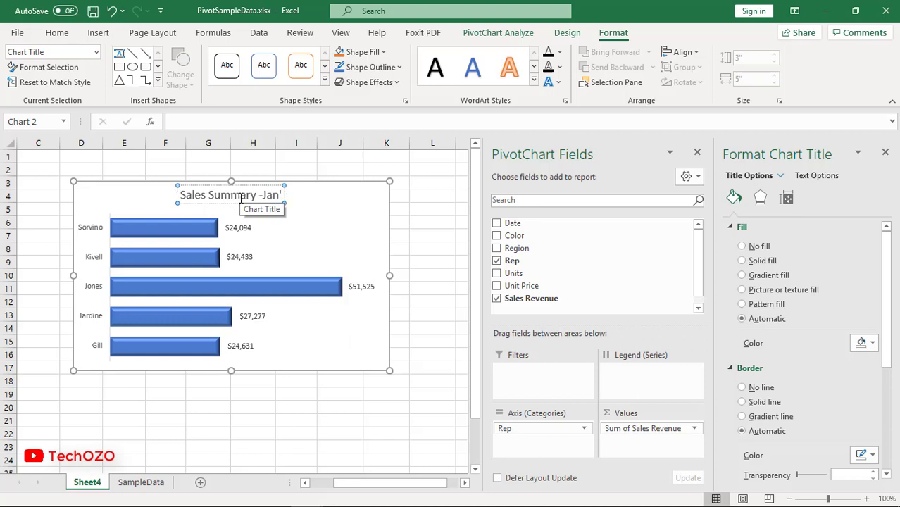
type("19")
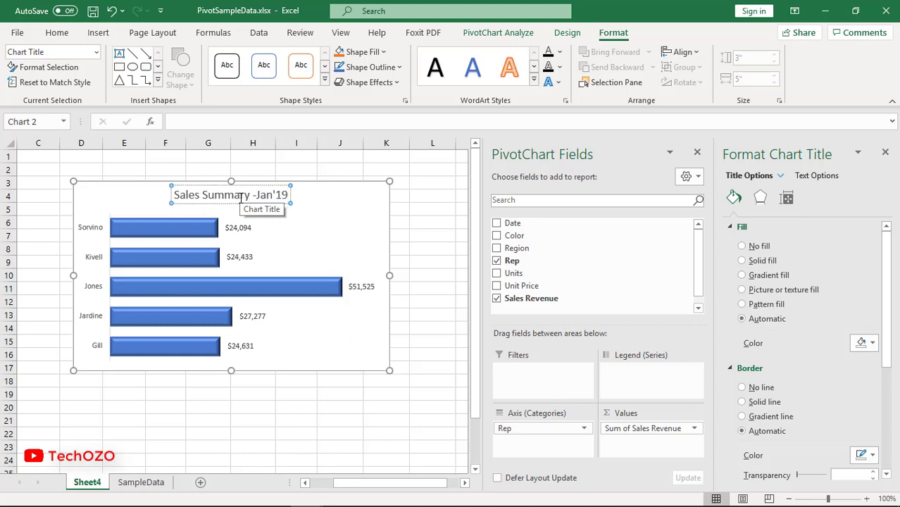
type(" Tec")
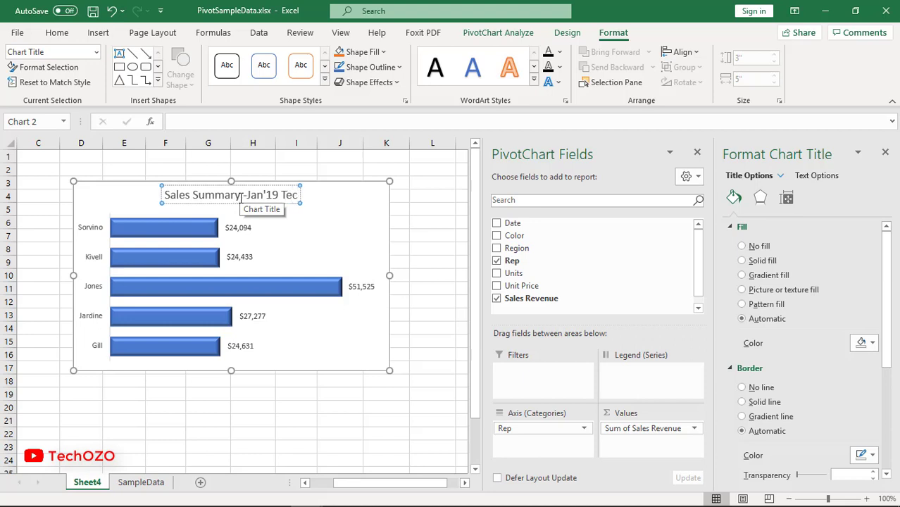
type("hOZO")
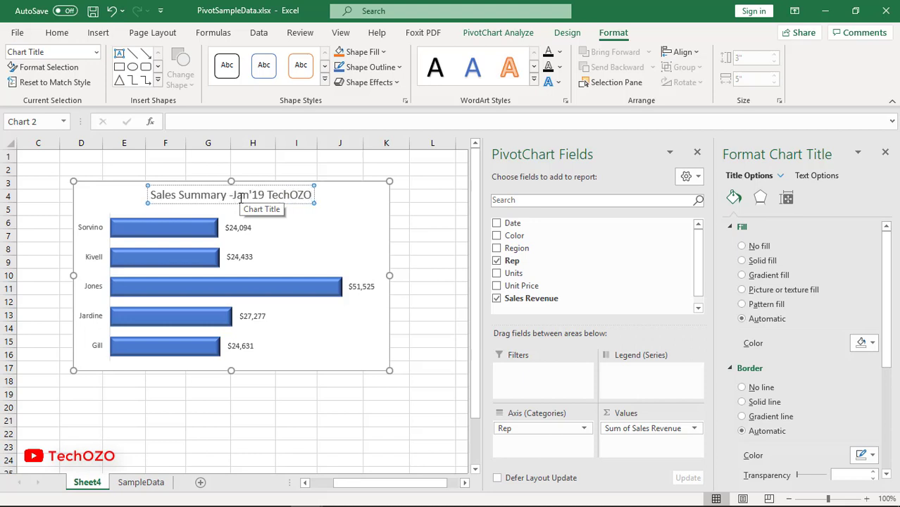
left_click(328, 200)
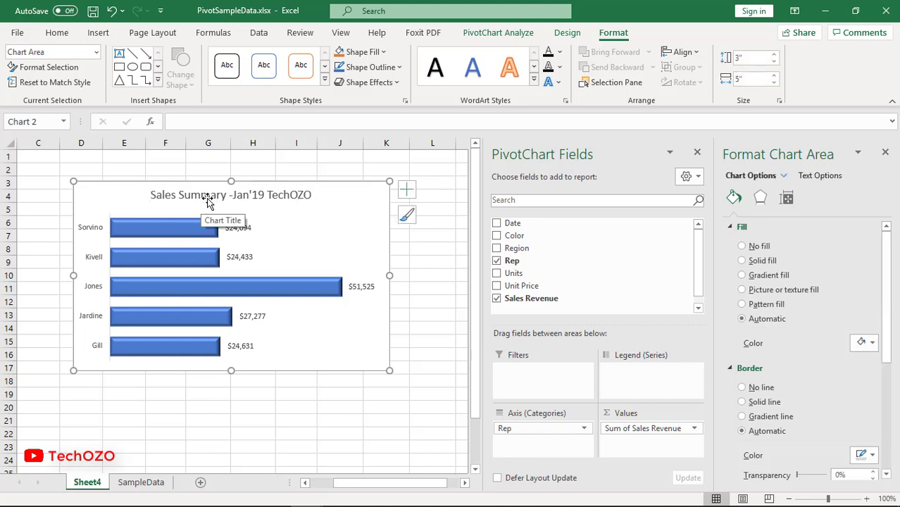
- Close the Format Chart Area pane and replace Rep with Color in Axis (Categories)
left_click(886, 154)
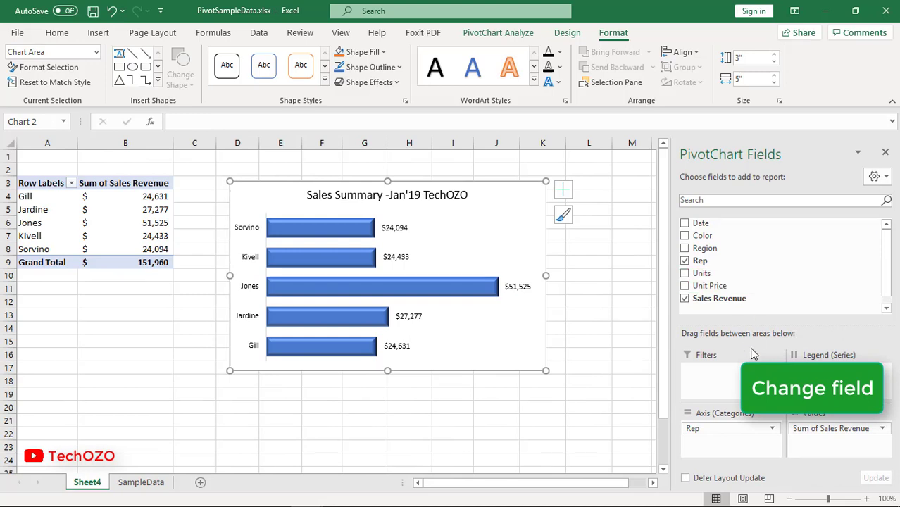
left_click(734, 429)
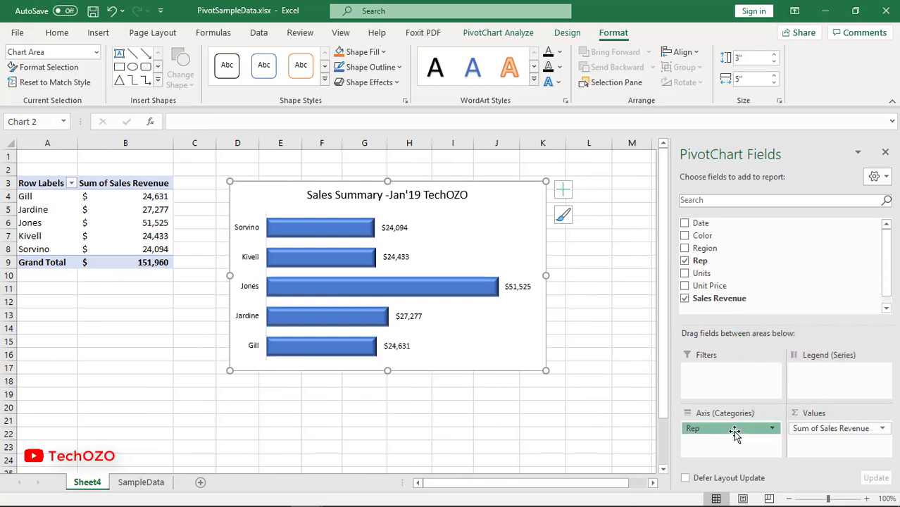
left_click_drag(734, 431, 612, 406)
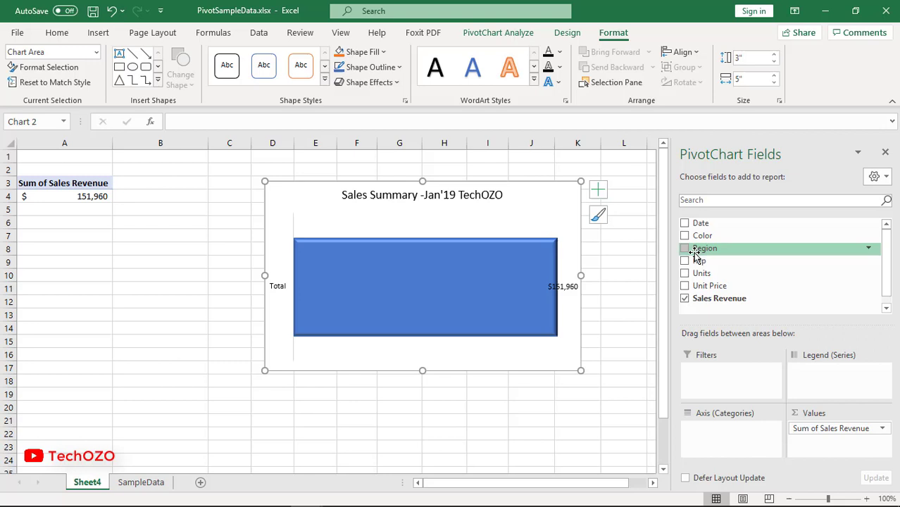
left_click_drag(697, 239, 711, 432)
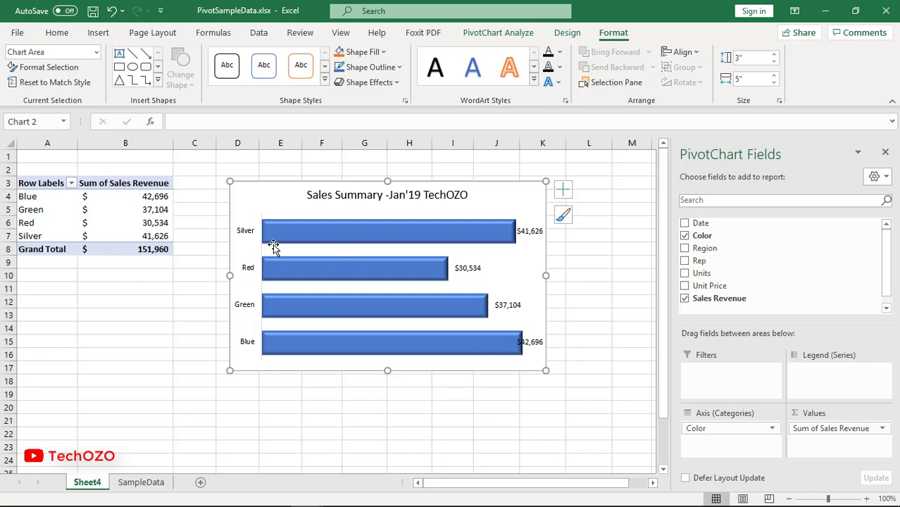
mouse_move(369, 228)
- Add Units to Values as Sum of Units and drag the chart down-right of the PivotTable
left_click_drag(704, 299, 821, 448)
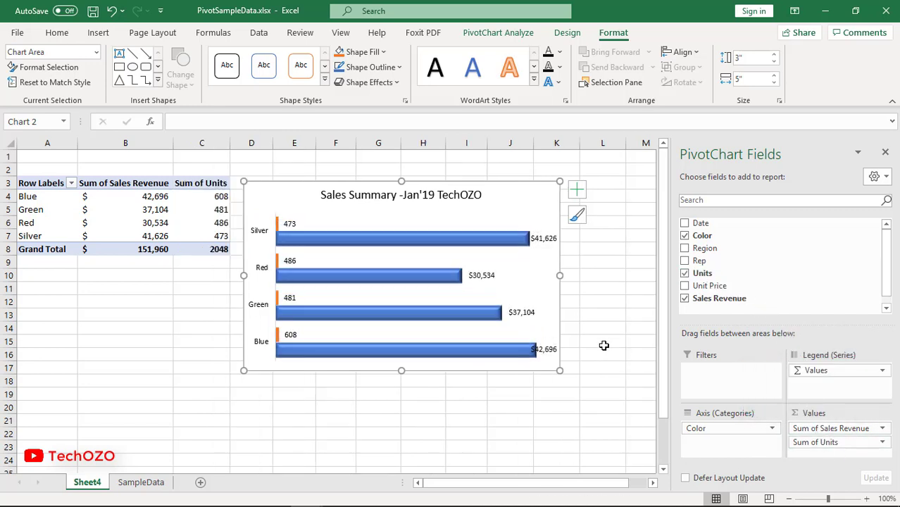
left_click_drag(518, 185, 595, 274)
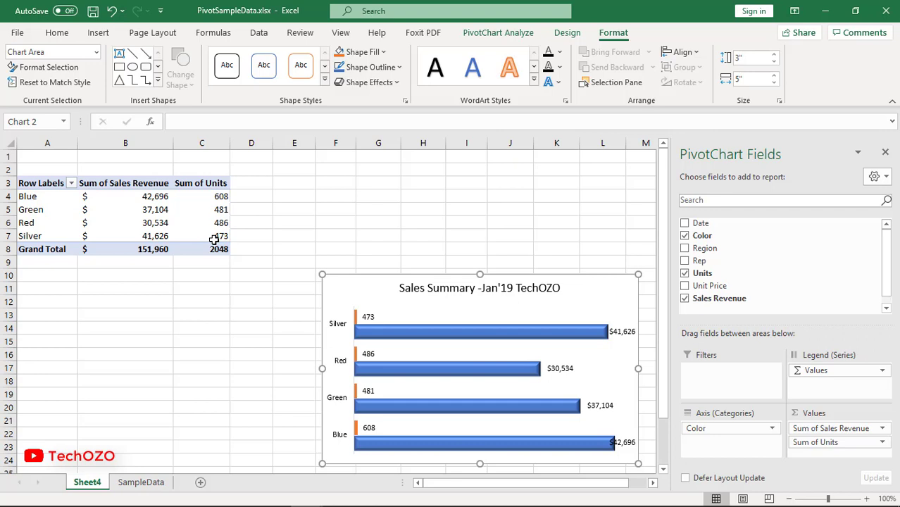
mouse_move(214, 239)
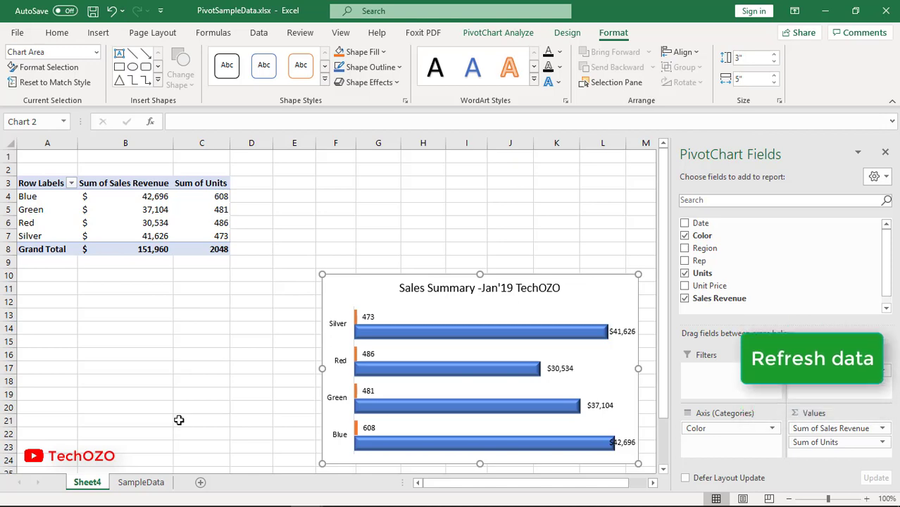
- Filter the SampleData Rep column to show only Jones rows
left_click(141, 482)
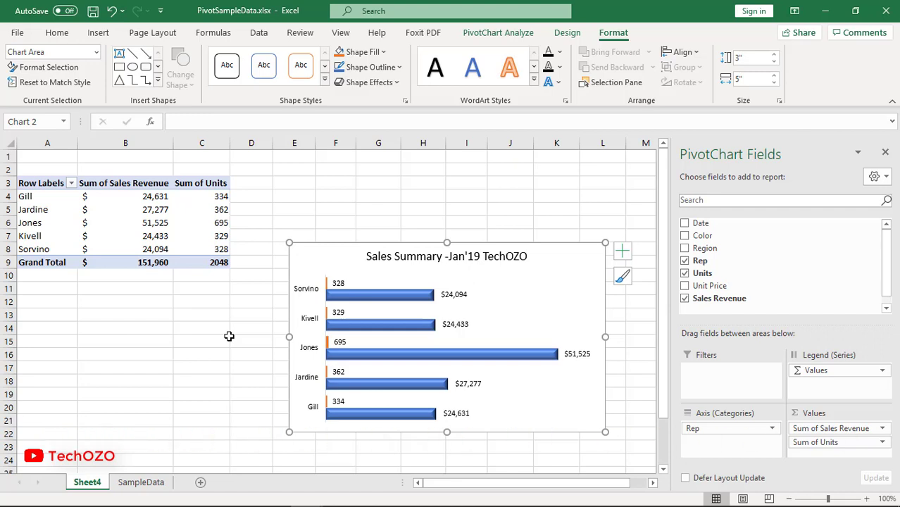
left_click(25, 222)
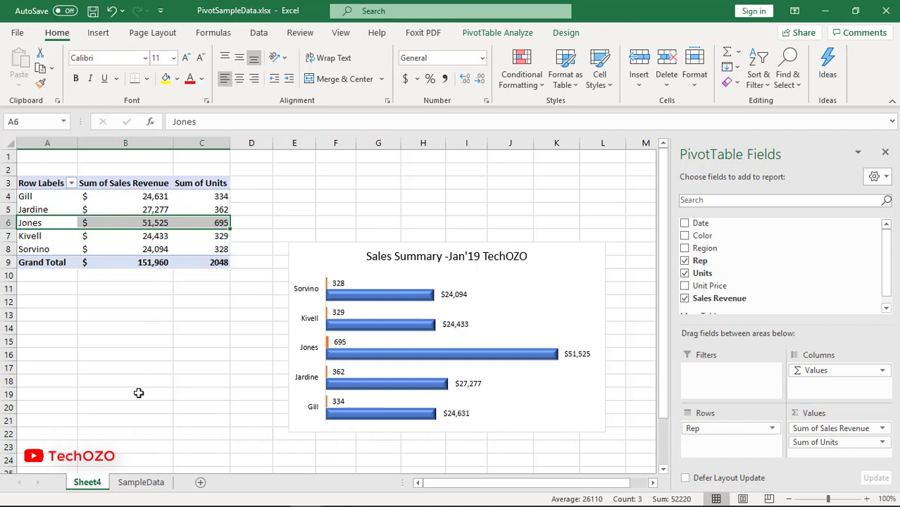
left_click(146, 482)
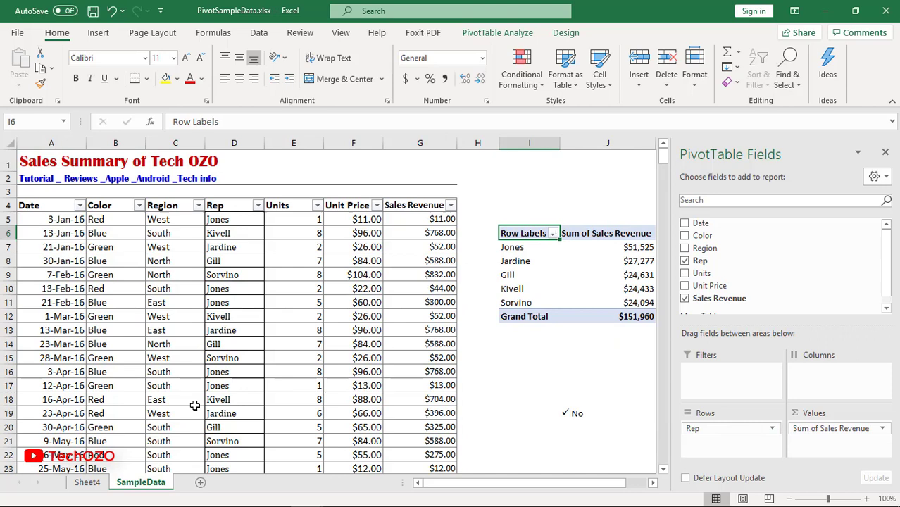
left_click(258, 205)
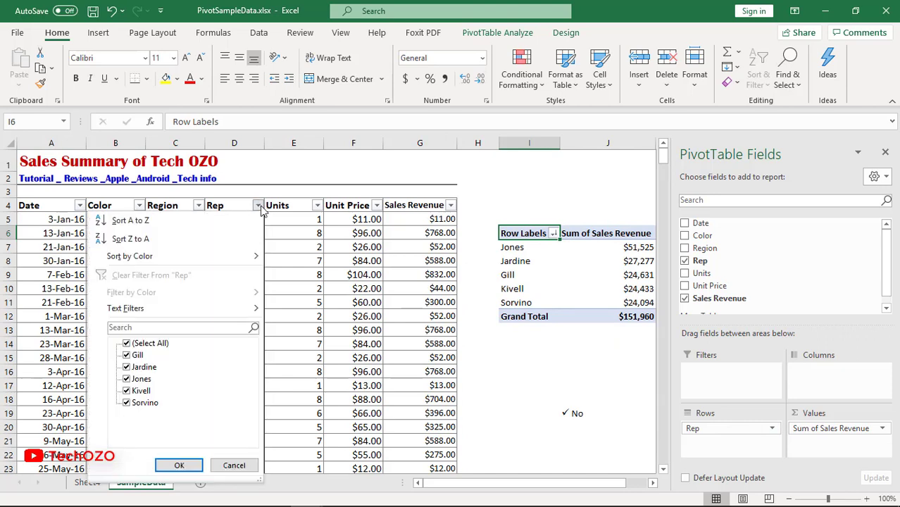
left_click(149, 344)
left_click(140, 379)
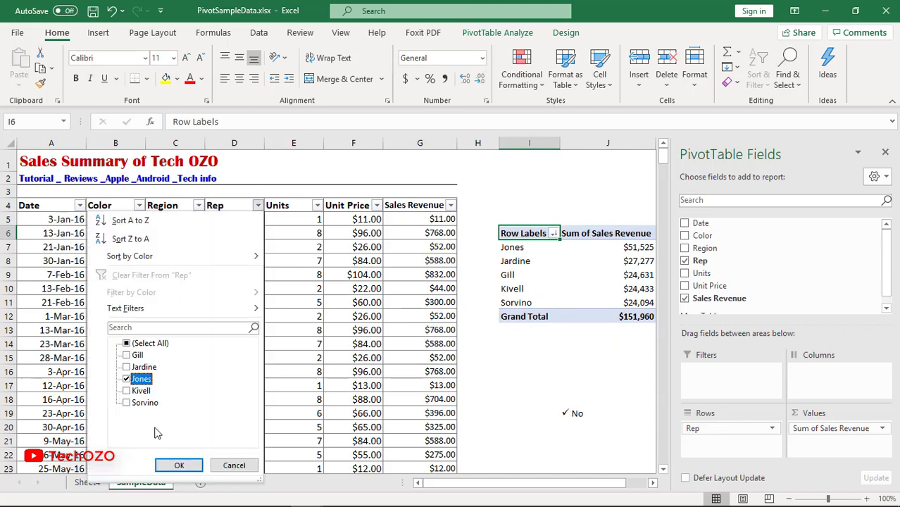
left_click(178, 464)
- Clear the visible Jones Sales Revenue cells in column G
left_click(435, 220)
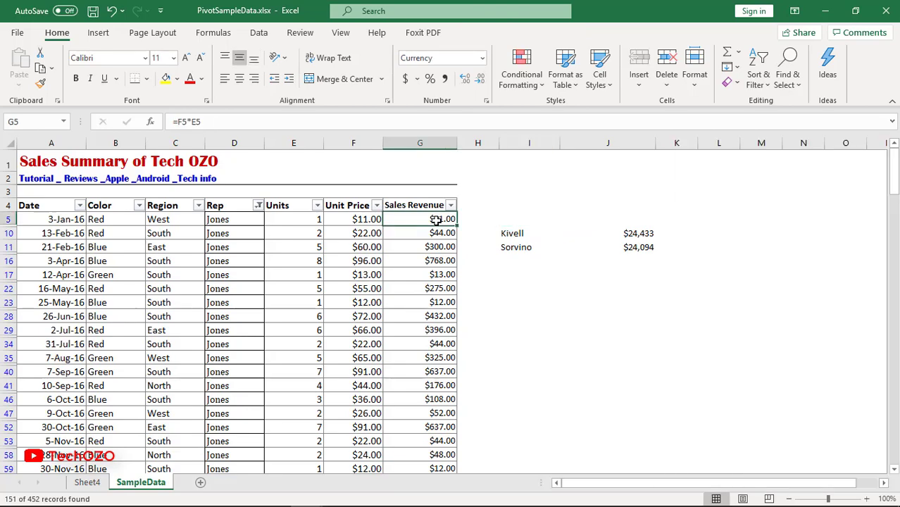
scroll(436, 220, "down", 1)
key("Up")
key("Down")
key("shift+Down")
key("shift+Down")
key("shift+Down")
key("shift+Down")
key("shift+Down")
key("shift+Down")
key("shift+Down")
key("shift+Down")
key("shift+Down")
key("shift+Down")
key("shift+Down")
key("shift+Down")
key("shift+Down")
key("shift+Down")
key("shift+Down")
key("shift+Down")
key("shift+Down")
key("shift+Down")
key("shift+Down")
key("shift+Down")
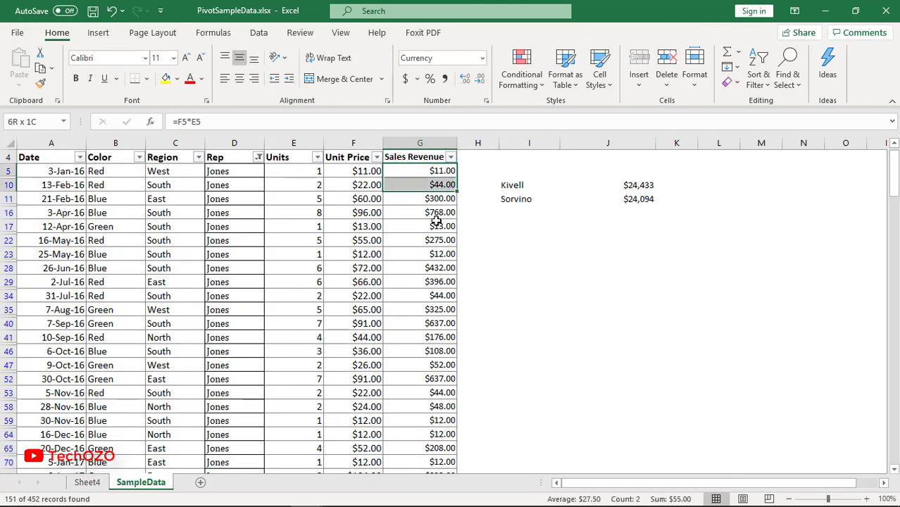
key("shift+Down")
key("shift+Down")
key("shift+Down")
key("shift+Down")
key("shift+Down")
key("shift+Down")
key("shift+Down")
key("shift+Down")
key("shift+Down")
key("shift+Down")
key("shift+Down")
key("shift+Down")
key("shift+Down")
key("shift+Down")
key("shift+Down")
key("shift+Down")
key("shift+Down")
key("shift+Down")
key("shift+Down")
key("shift+Down")
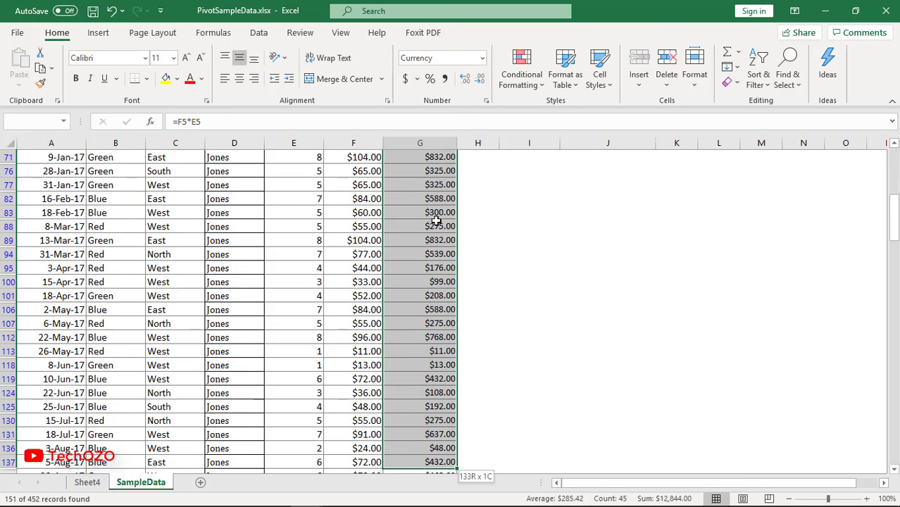
key("shift+Up")
key("shift+Up")
key("shift+Up")
key("shift+Up")
key("shift+Up")
key("shift+Up")
key("shift+Up")
key("shift+Up")
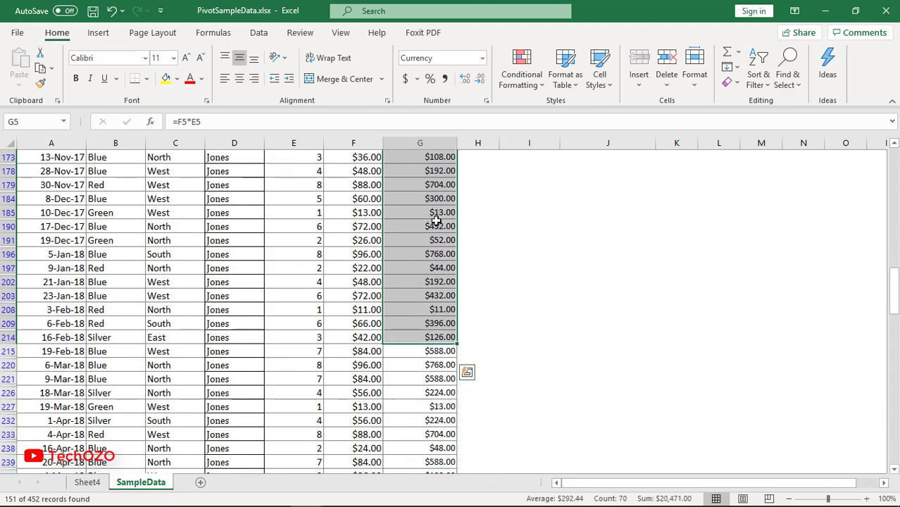
key("Delete")
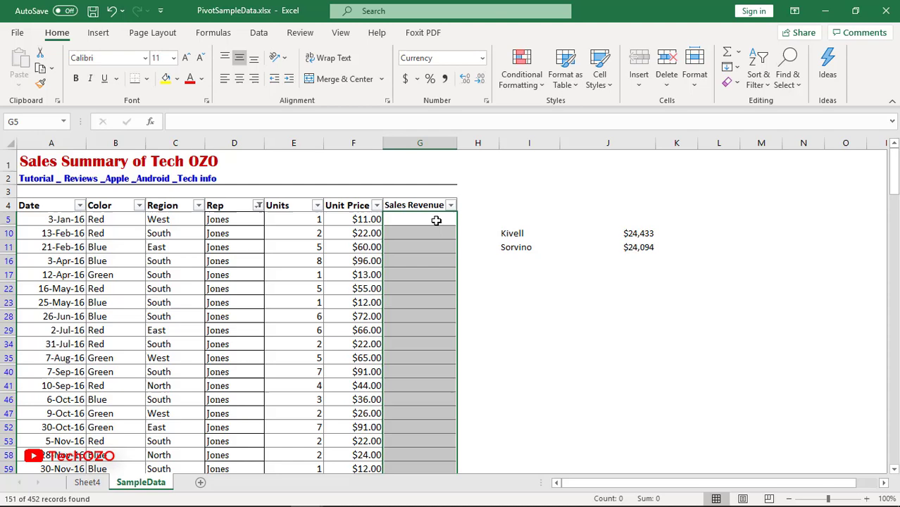
left_click(434, 220)
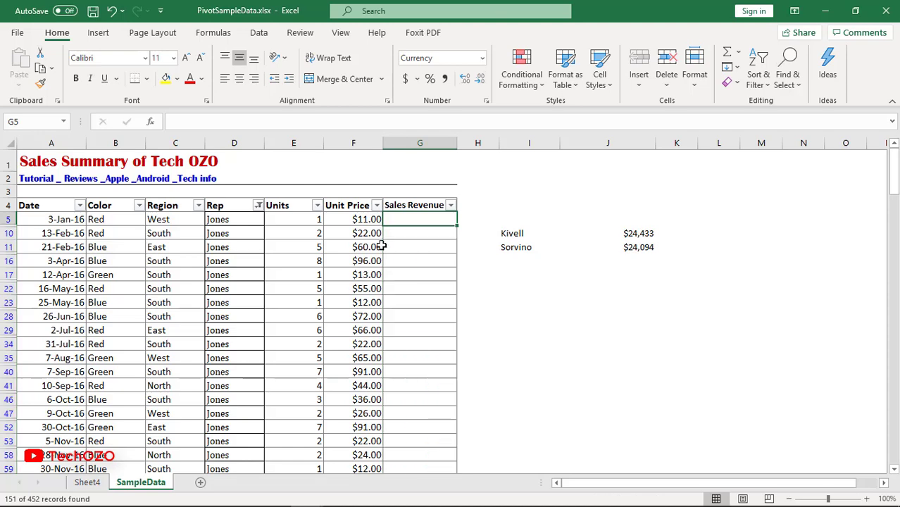
- Refresh the Sheet4 PivotTable so Jones shows $31,054 and the grand total $131,489
left_click(87, 482)
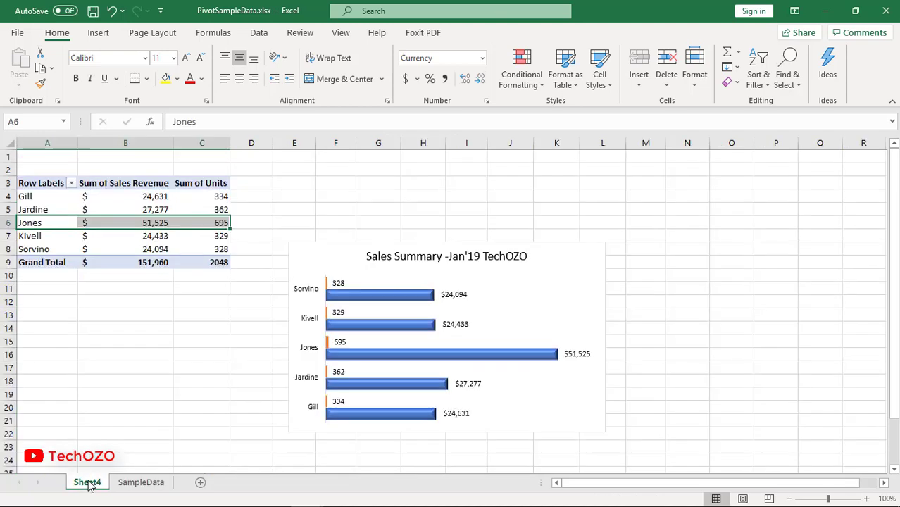
left_click(139, 224)
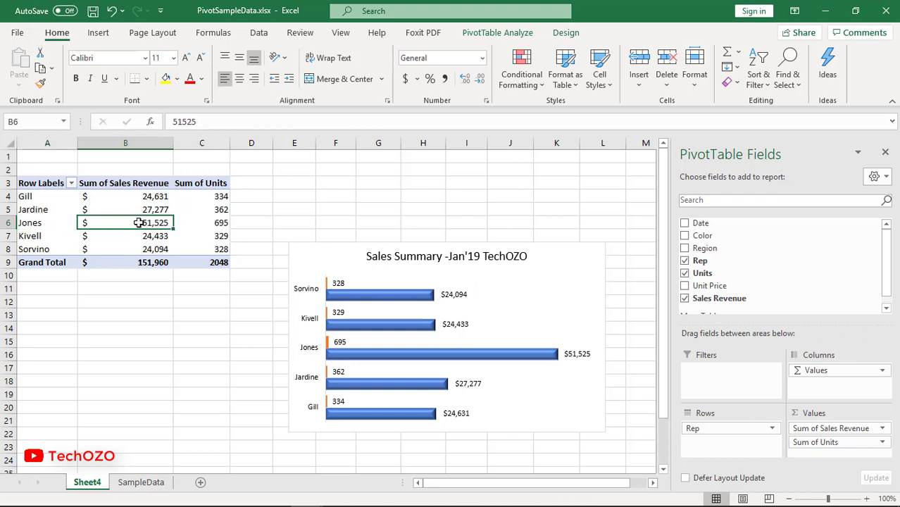
right_click(117, 223)
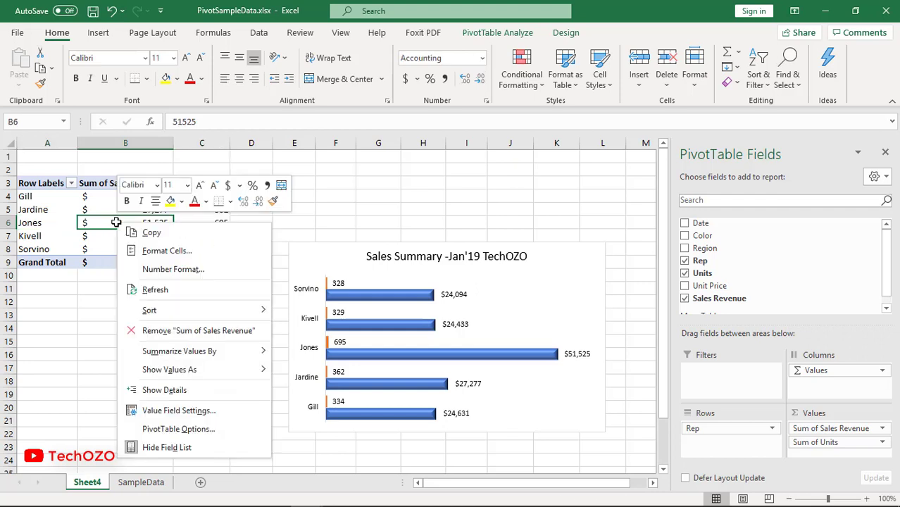
left_click(142, 289)
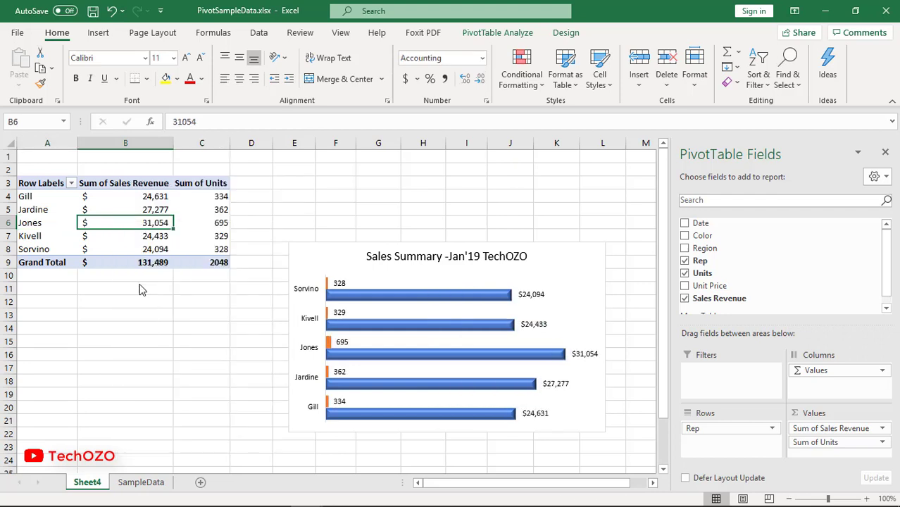
left_click(43, 225)
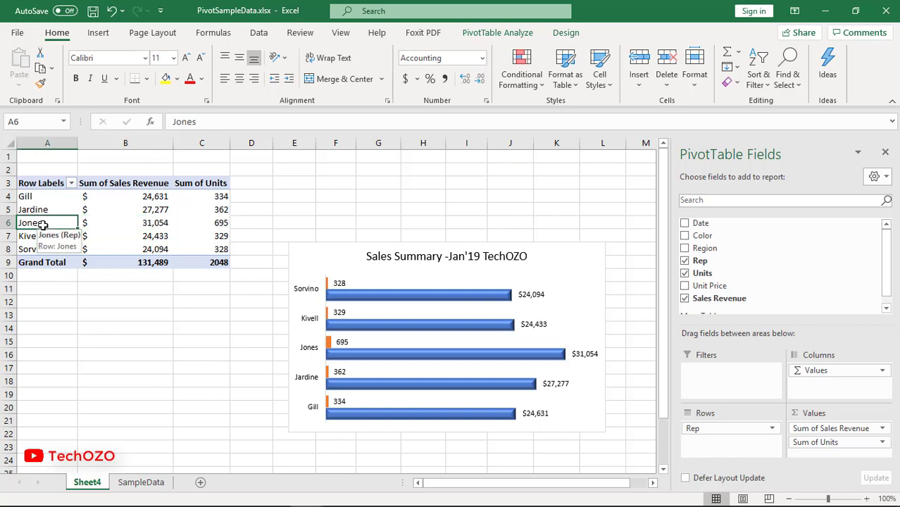
left_click_drag(115, 224, 185, 226)
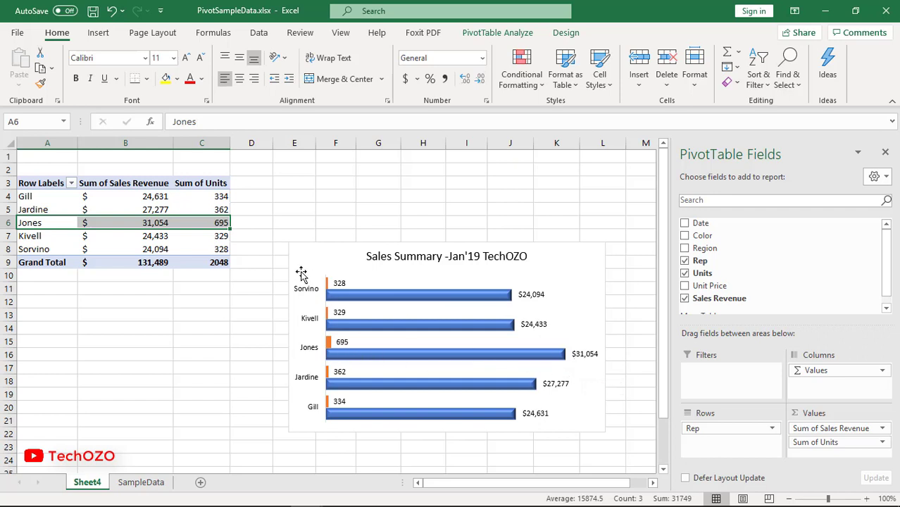
- Swap Sum of Units in Values for a second Sales Revenue field, Sum of Sales Revenue2
left_click(207, 222)
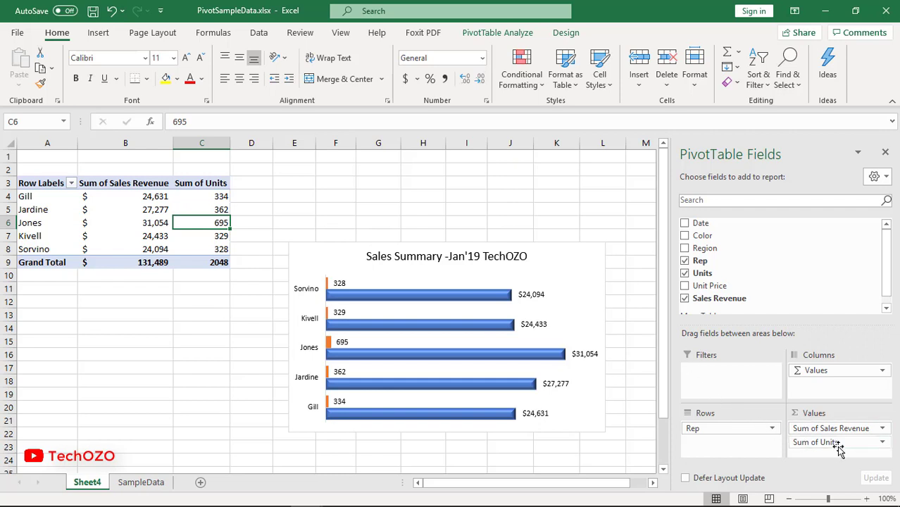
left_click_drag(840, 444, 629, 437)
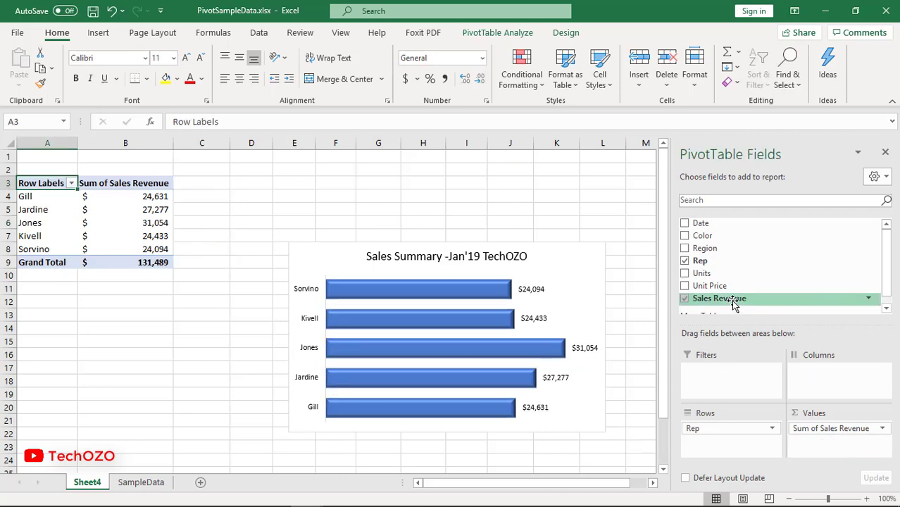
left_click_drag(732, 301, 832, 456)
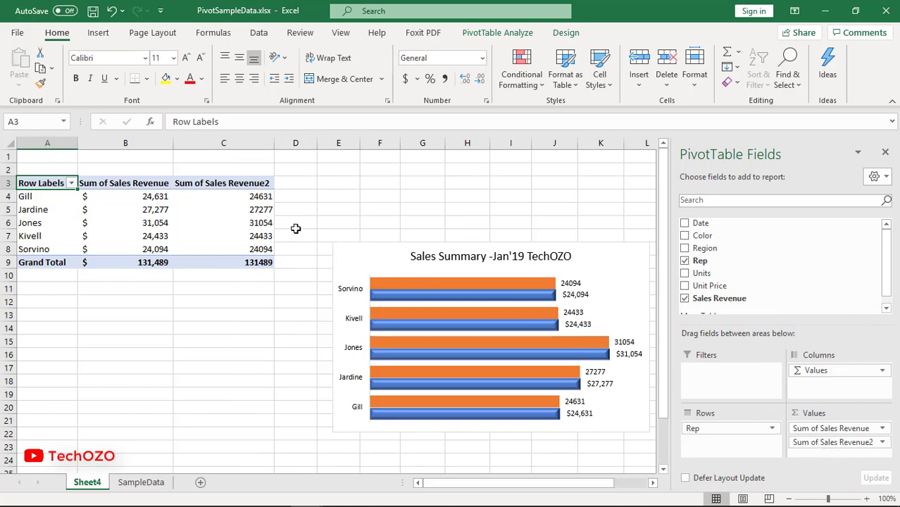
- Show Sum of Sales Revenue2 as % of Grand Total, then drag it out of Values
left_click(254, 198)
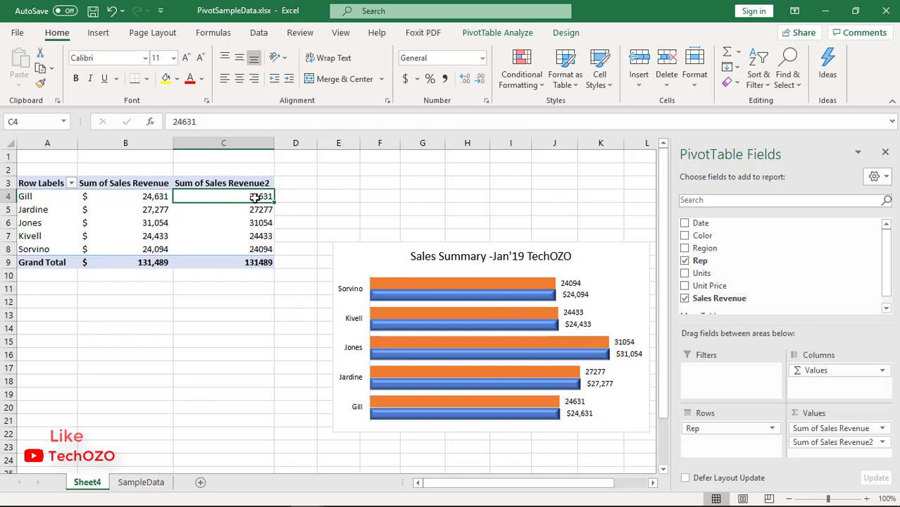
right_click(254, 198)
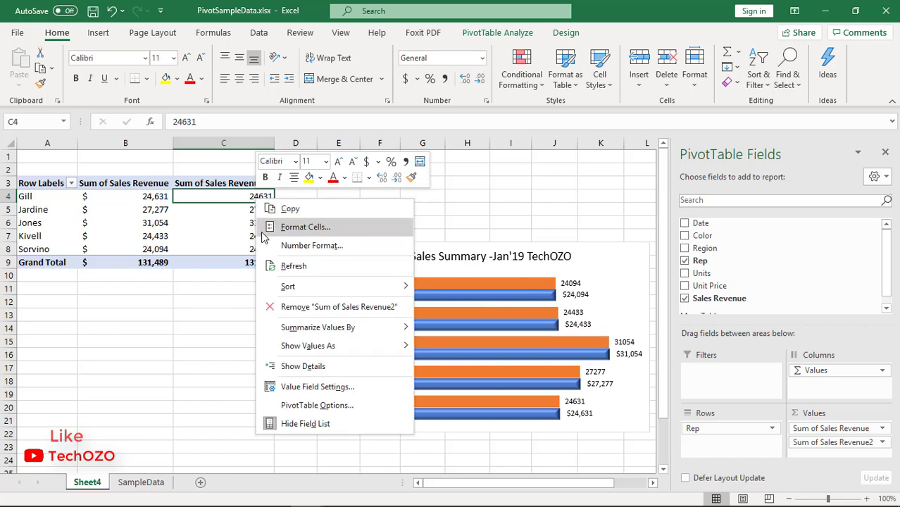
mouse_move(281, 286)
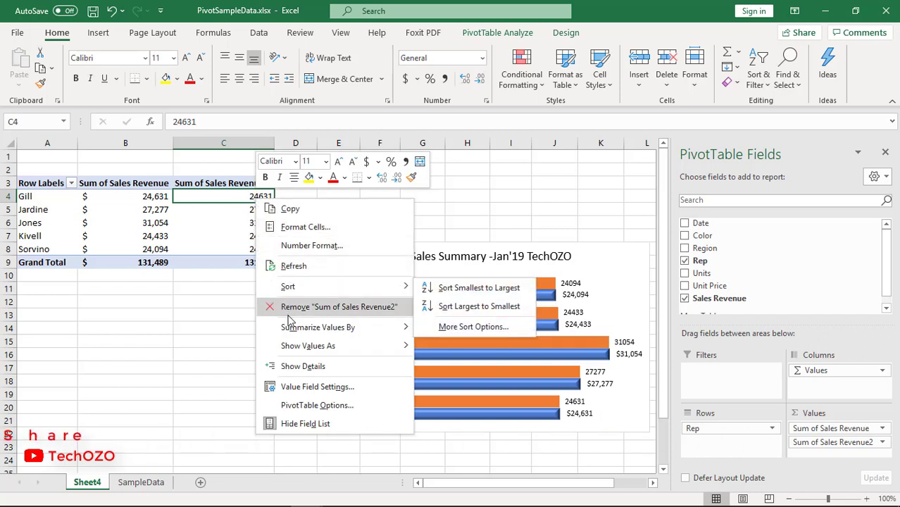
mouse_move(308, 352)
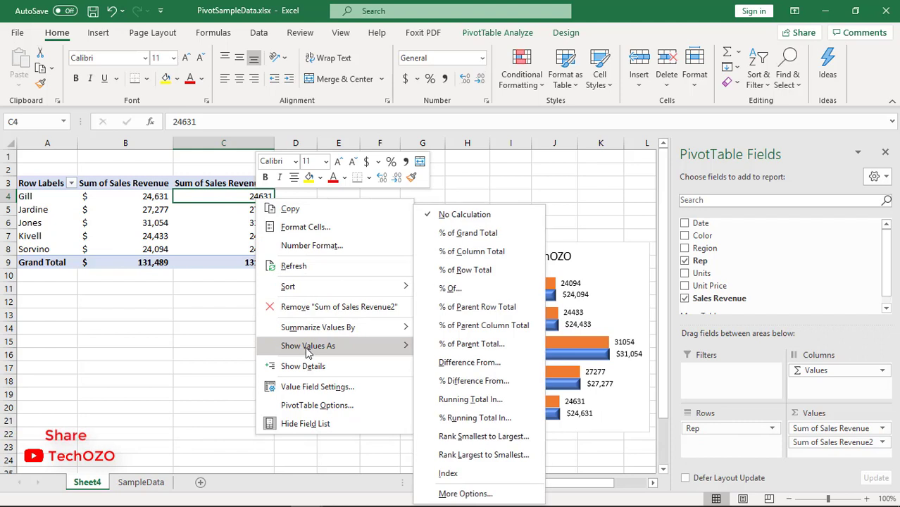
left_click(468, 236)
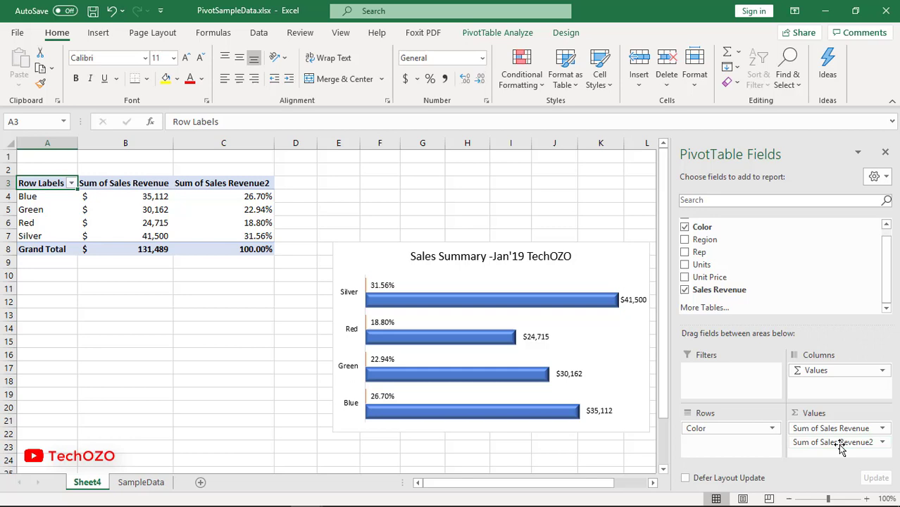
left_click(839, 443)
left_click_drag(839, 449, 605, 454)
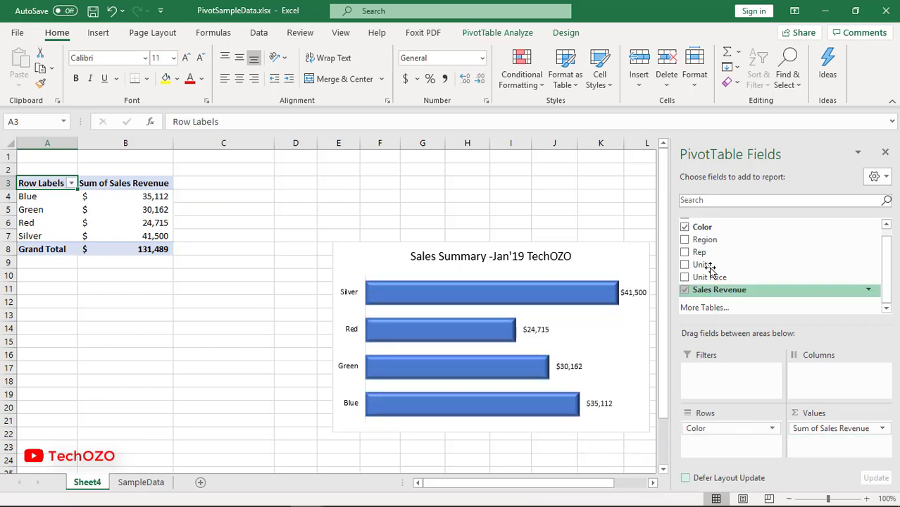
- Add the Date field to the pivot columns, splitting colour revenue into years 2016–2019
scroll(887, 268, "up", 1)
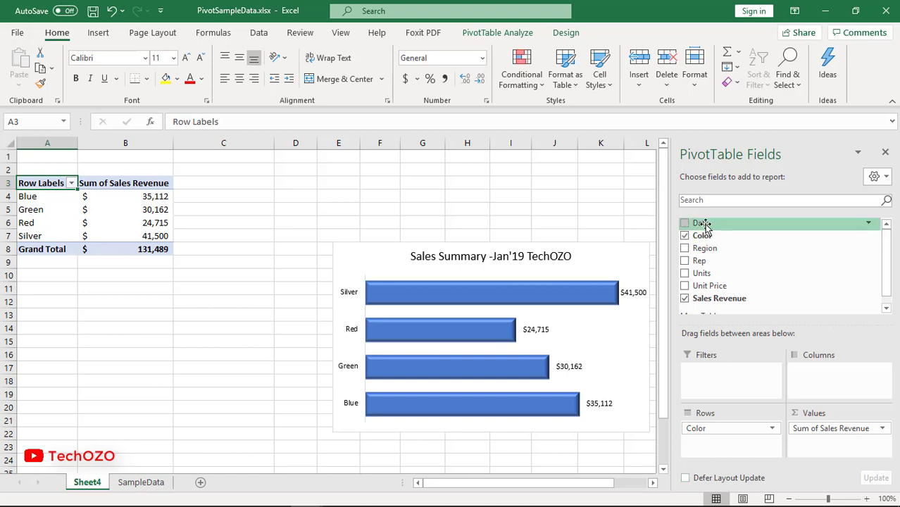
left_click_drag(703, 223, 827, 385)
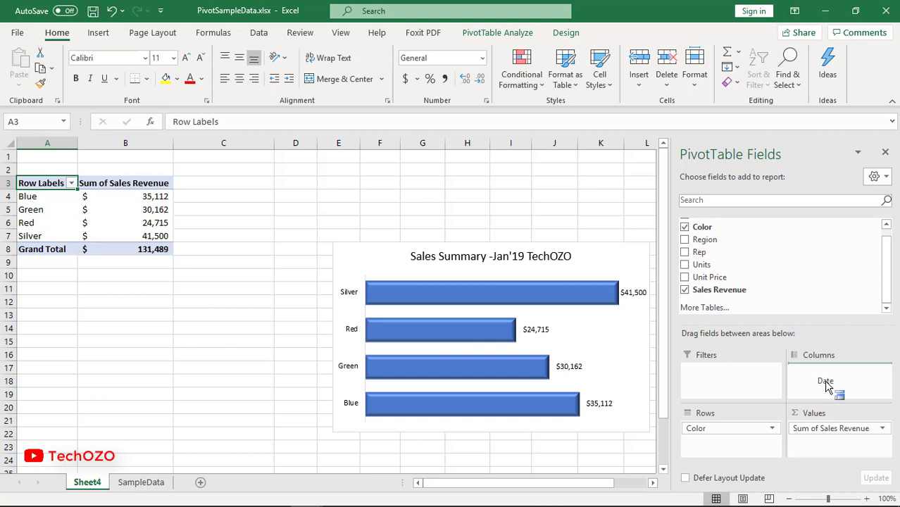
left_click_drag(827, 386, 827, 386)
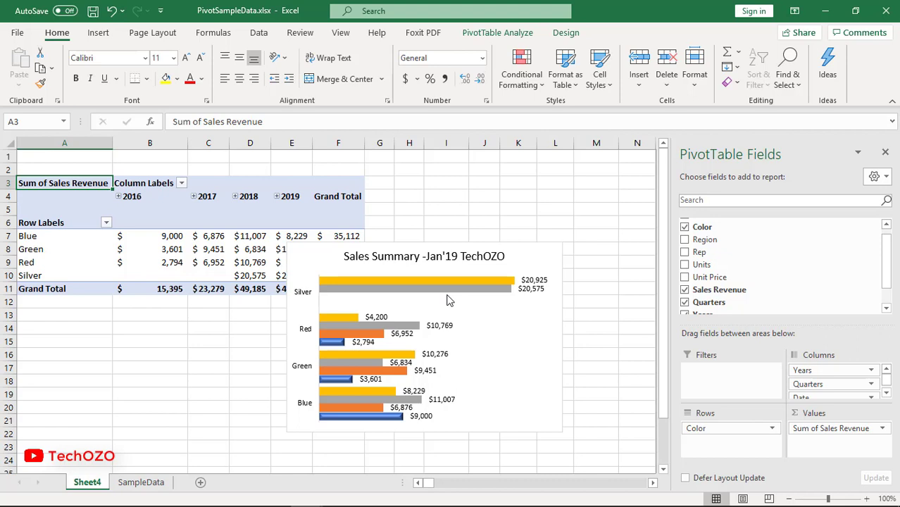
- Regroup the year columns by Years only, deselecting Months and Quarters
left_click(132, 197)
right_click(133, 197)
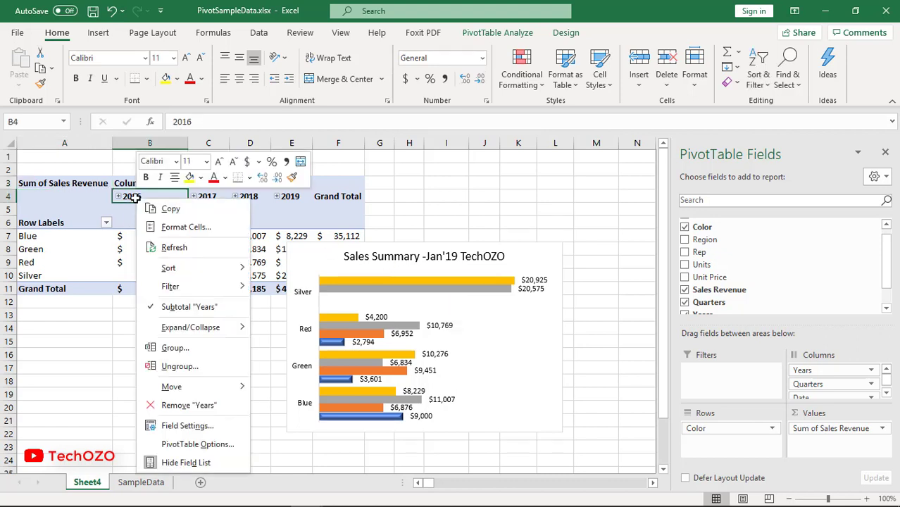
left_click(178, 349)
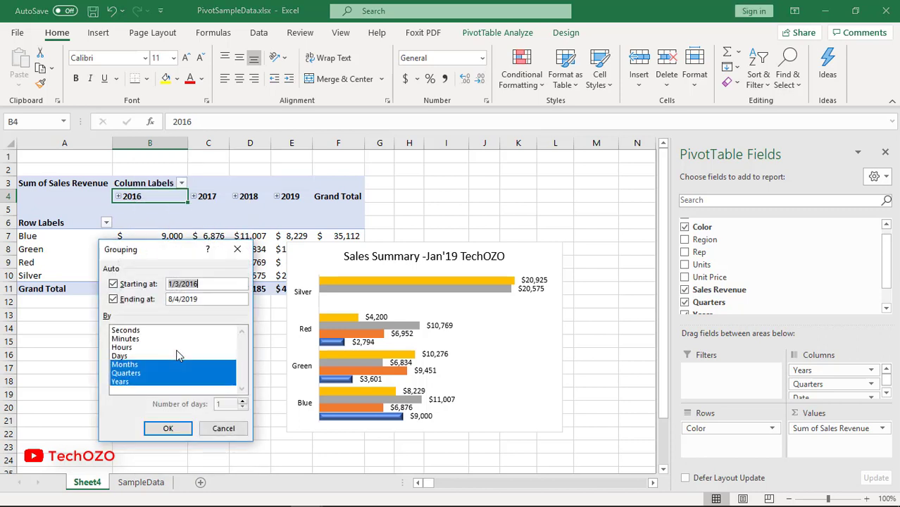
left_click(144, 367)
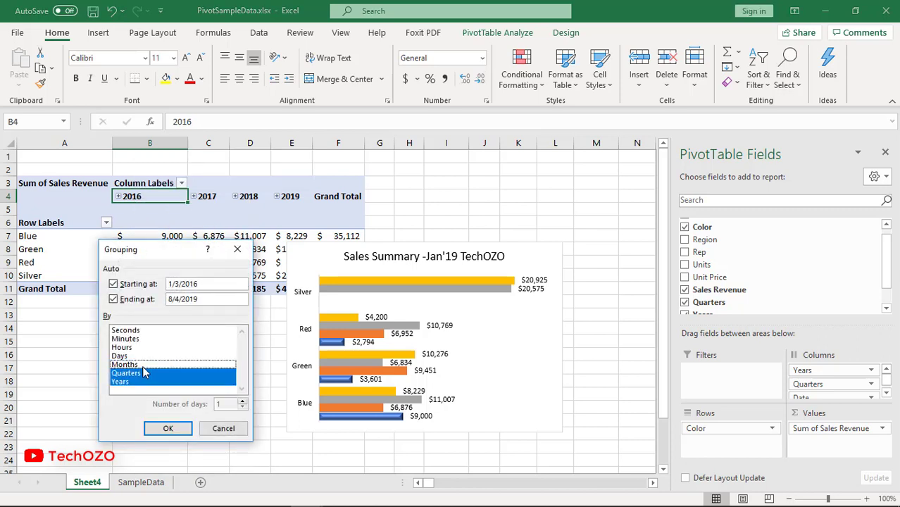
left_click(145, 373)
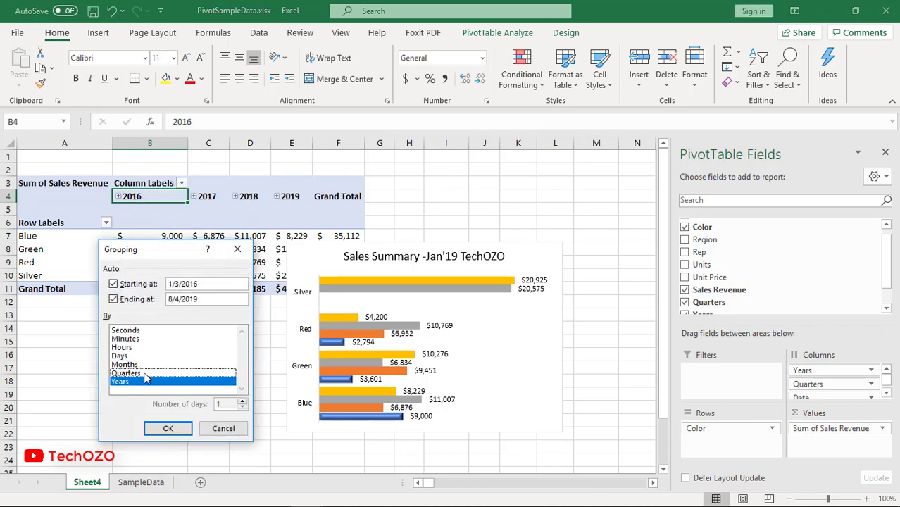
left_click(167, 428)
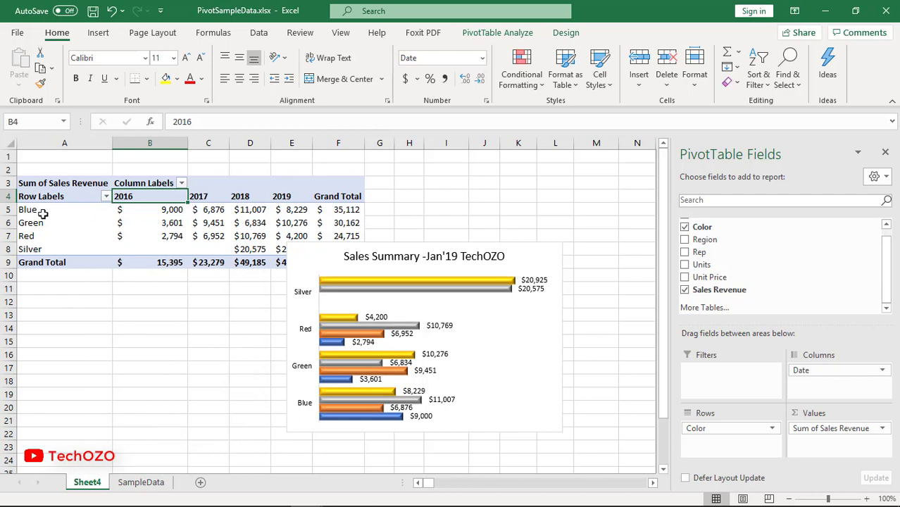
- Inspect Silver's empty 2016 value and move the chart off the pivot table
left_click(33, 209)
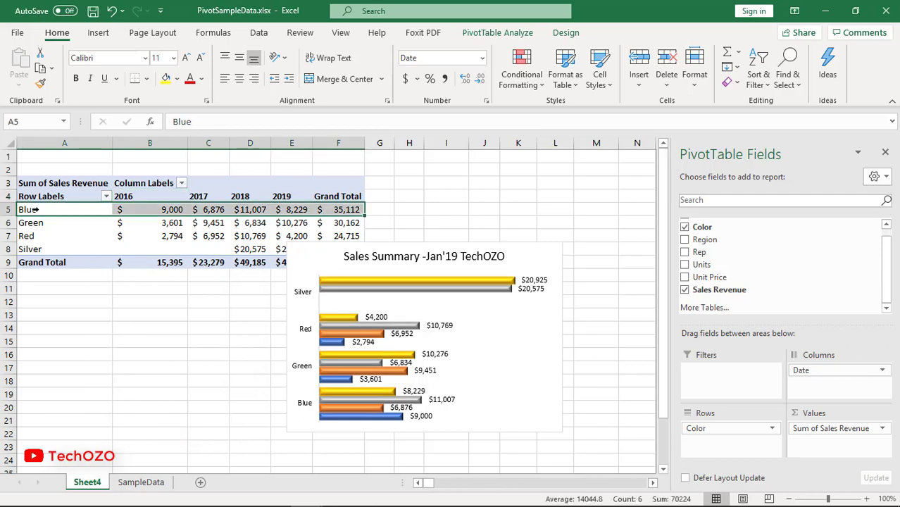
left_click(149, 246)
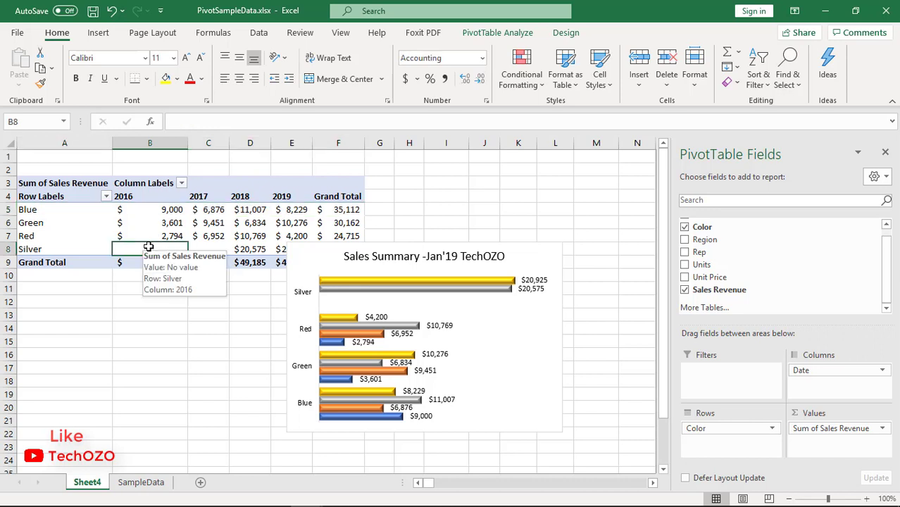
left_click_drag(340, 247, 466, 228)
- Check Silver's blank 2017 revenue and its 2018–2019 values, including 20575
left_click(72, 249)
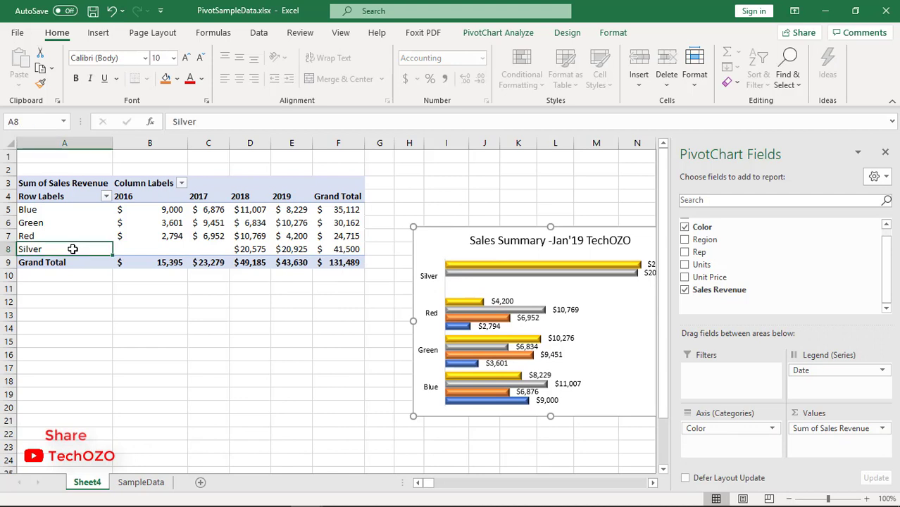
left_click_drag(73, 249, 199, 246)
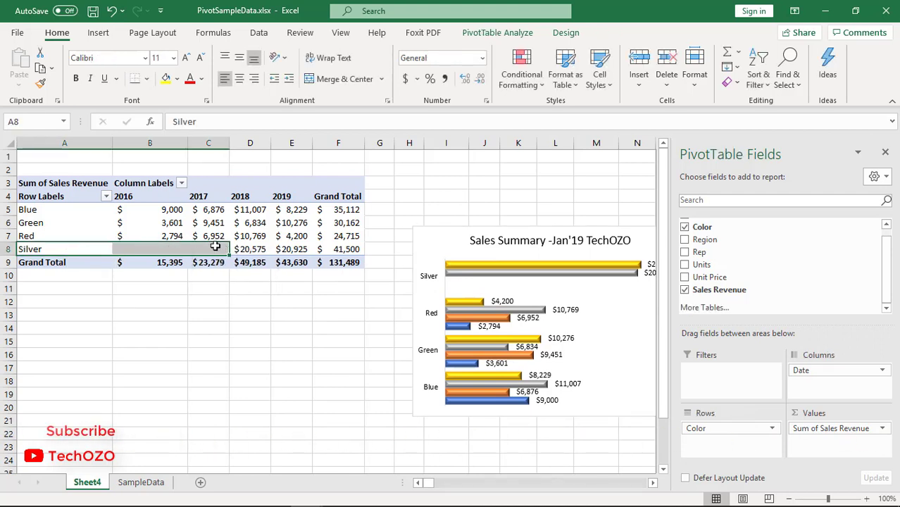
left_click(212, 249)
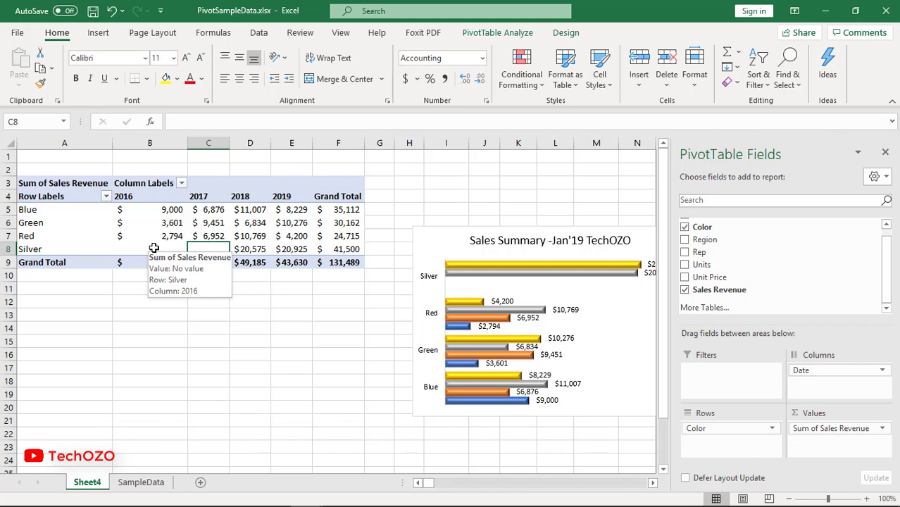
left_click(255, 251)
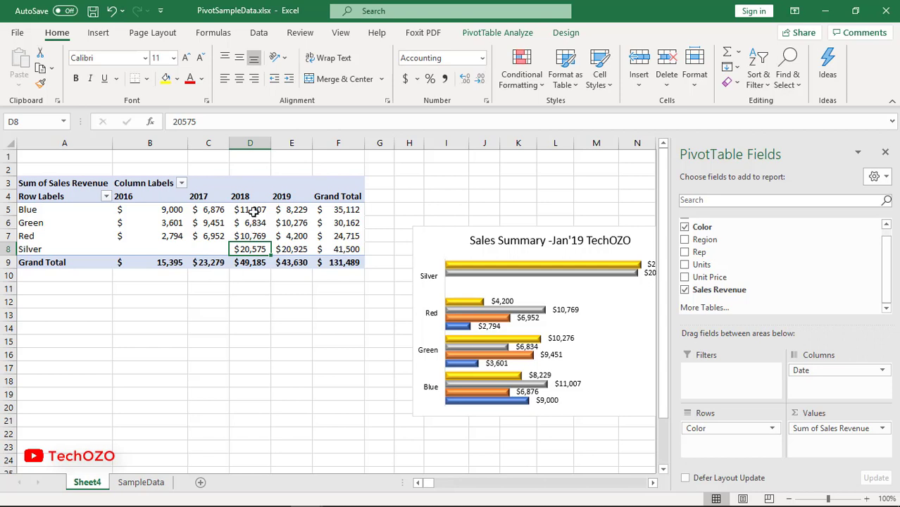
left_click_drag(253, 249, 298, 251)
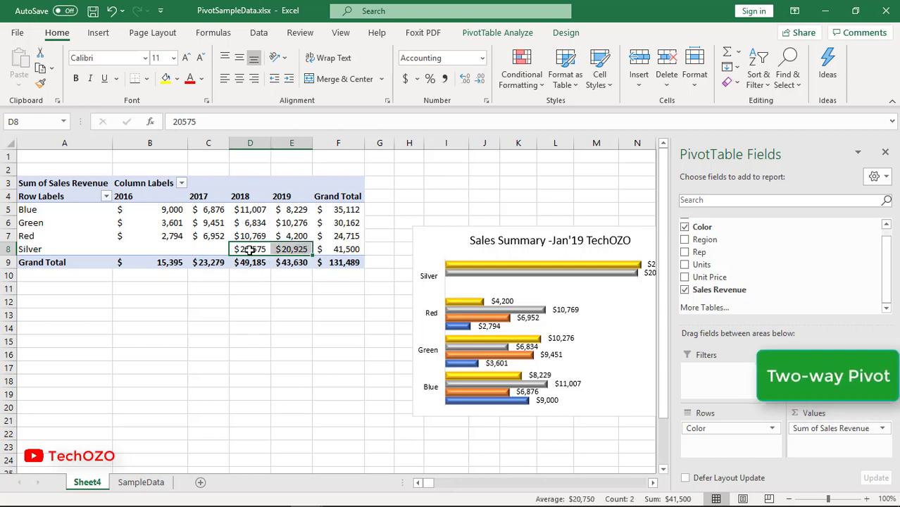
left_click(247, 250)
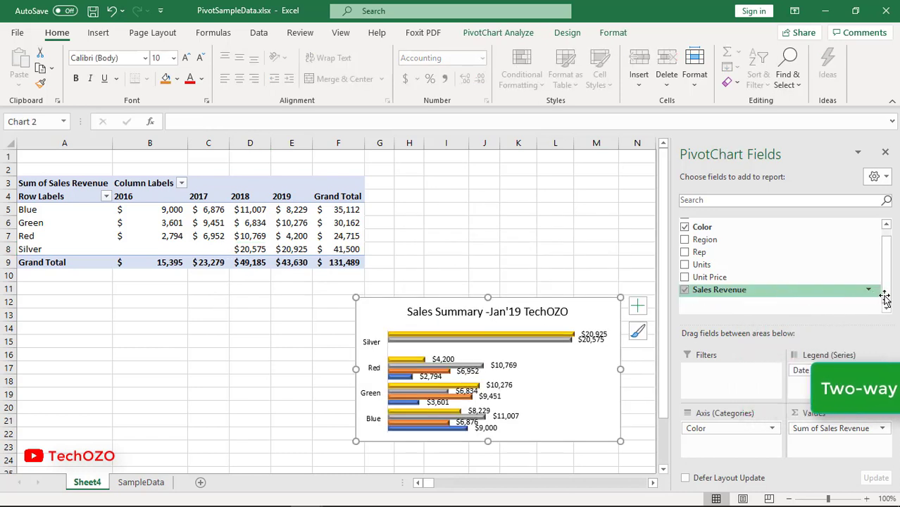
- Replace Date with Region in Legend (Series), then select the colour labels and region headings
left_click_drag(887, 300, 888, 261)
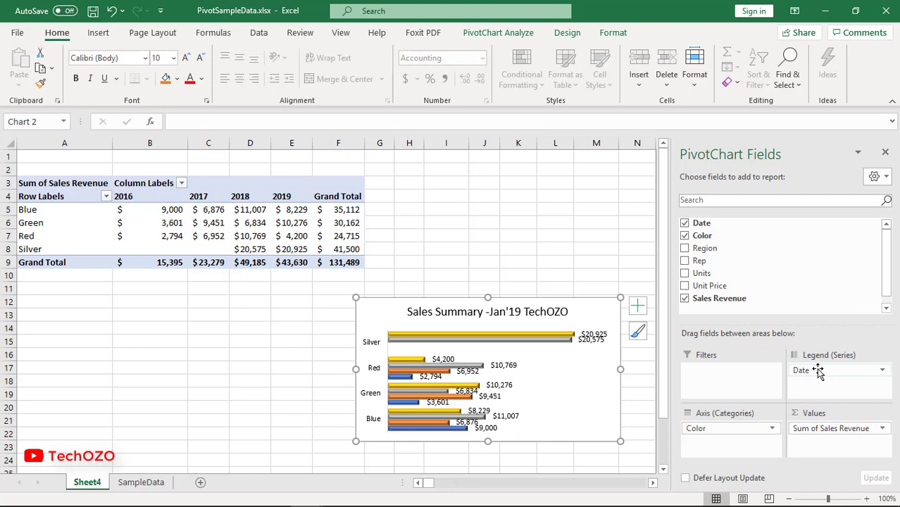
left_click_drag(818, 373, 586, 269)
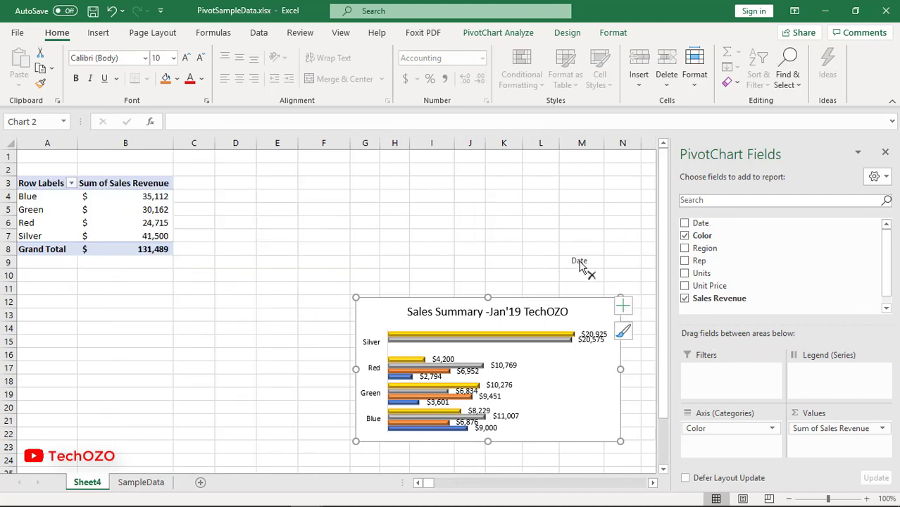
left_click_drag(682, 248, 809, 386)
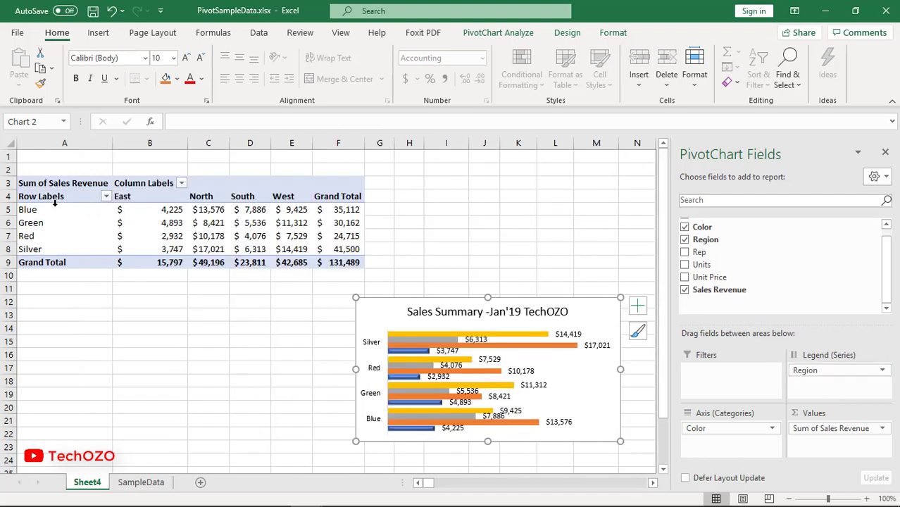
left_click_drag(54, 209, 55, 249)
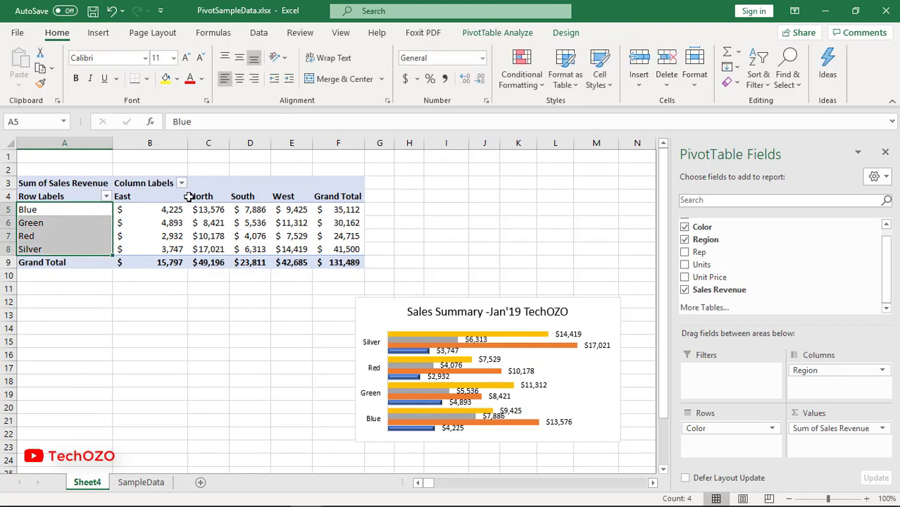
left_click_drag(190, 196, 149, 198)
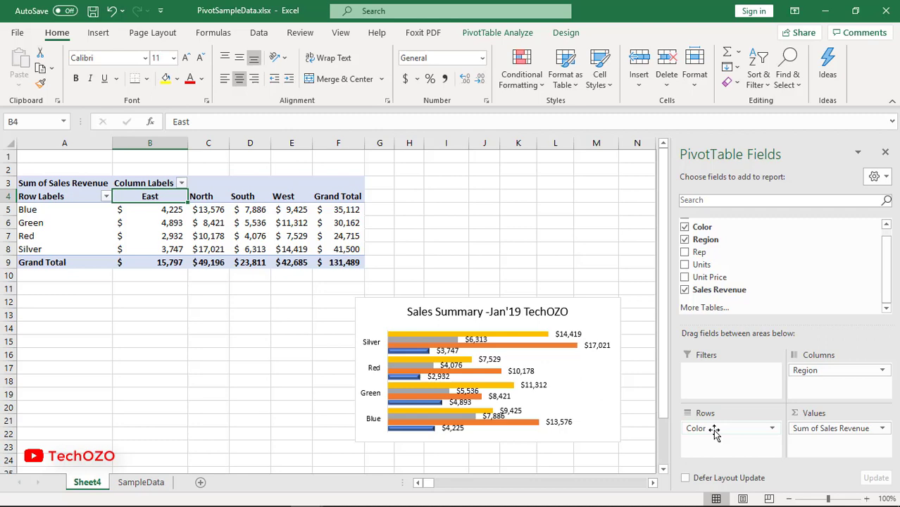
- Move Color to Columns so regions become rows, left-align East, and check the 131,489 total
mouse_move(714, 434)
left_mouse_down()
mouse_move(833, 394)
mouse_move(809, 384)
mouse_move(759, 394)
mouse_move(713, 439)
mouse_move(725, 442)
left_mouse_up()
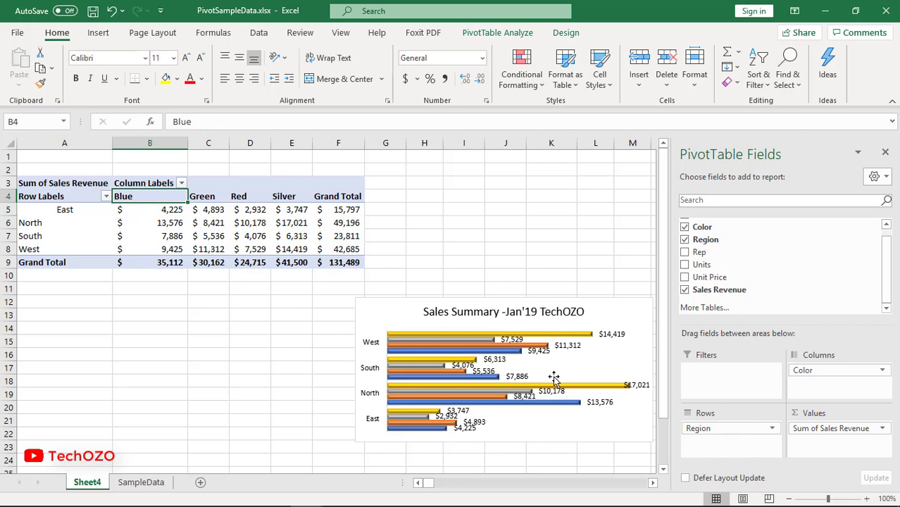
left_click(90, 210)
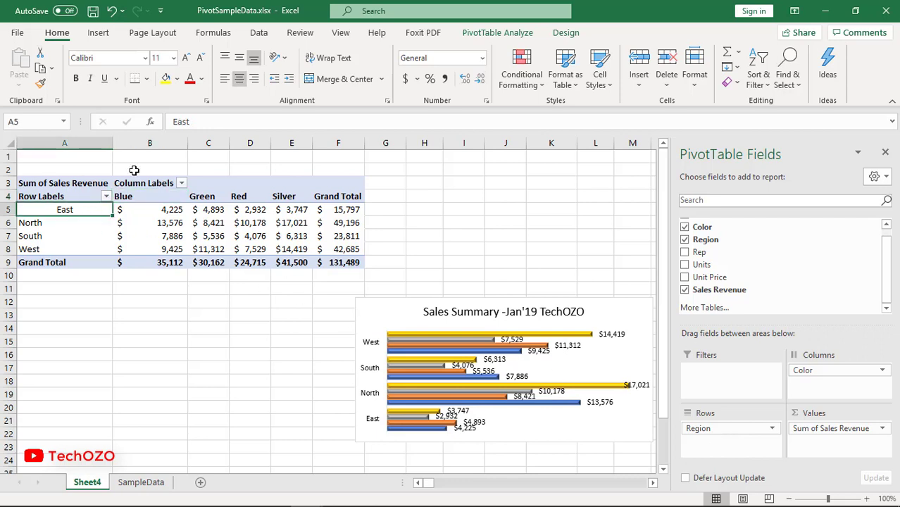
left_click(226, 79)
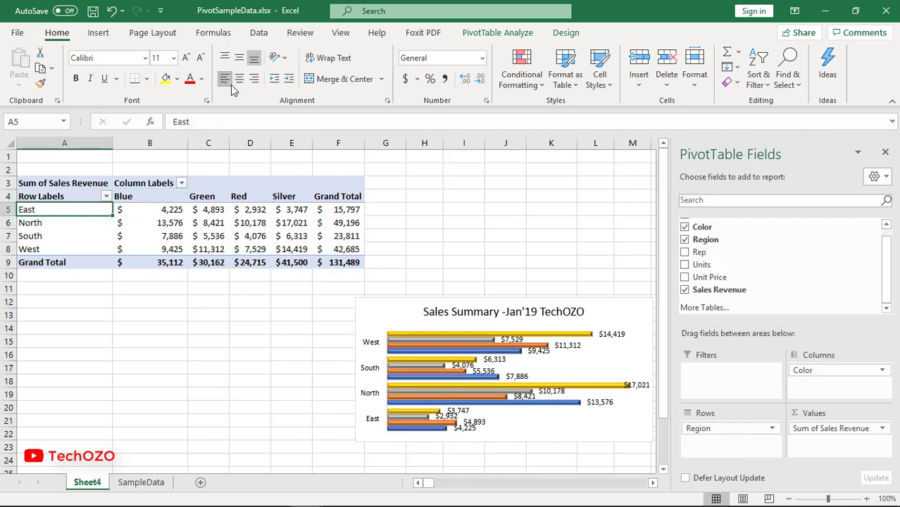
left_click(350, 261)
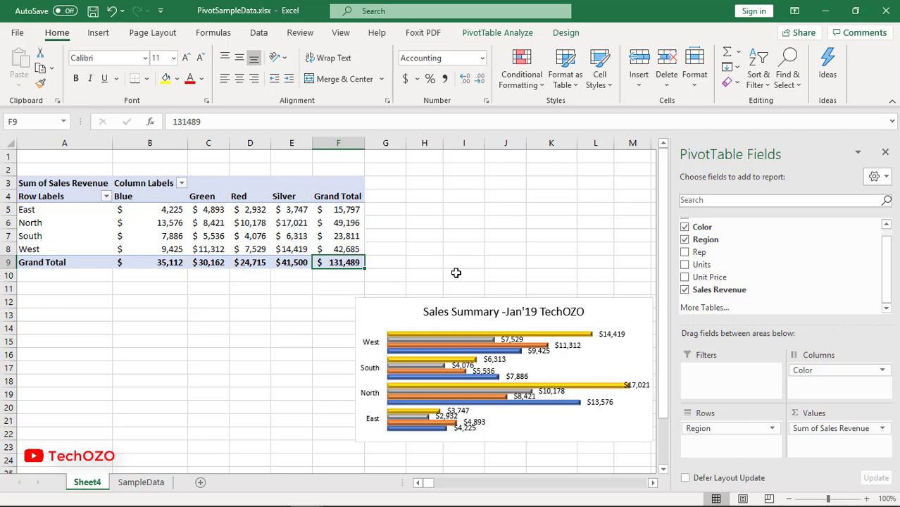
- Move the Sales Summary chart up beside the pivot table and widen it on both sides
left_click(439, 301)
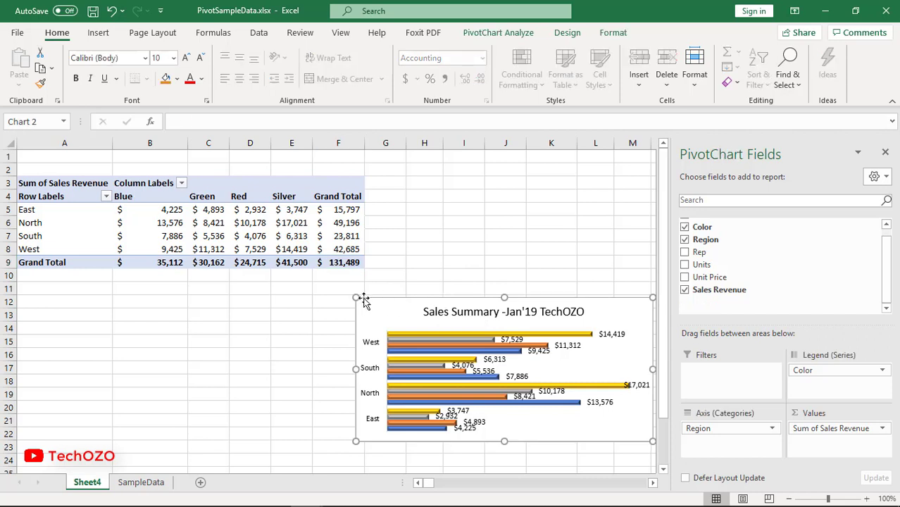
left_click_drag(358, 295, 371, 244)
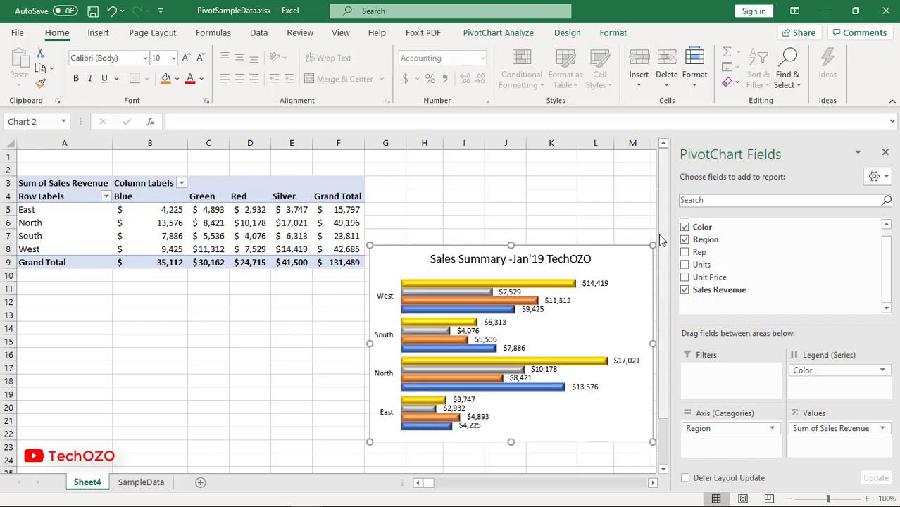
left_click_drag(669, 231, 709, 230)
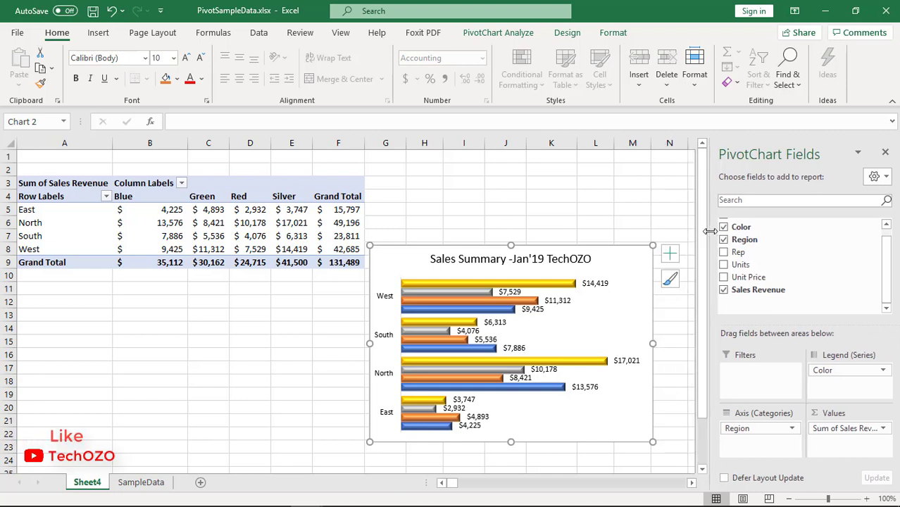
left_click_drag(653, 343, 685, 343)
left_click_drag(368, 343, 336, 344)
- Reposition the 'Sales Summary -Jan'19 TechOZO' title so it sits centred on the chart
left_click(453, 253)
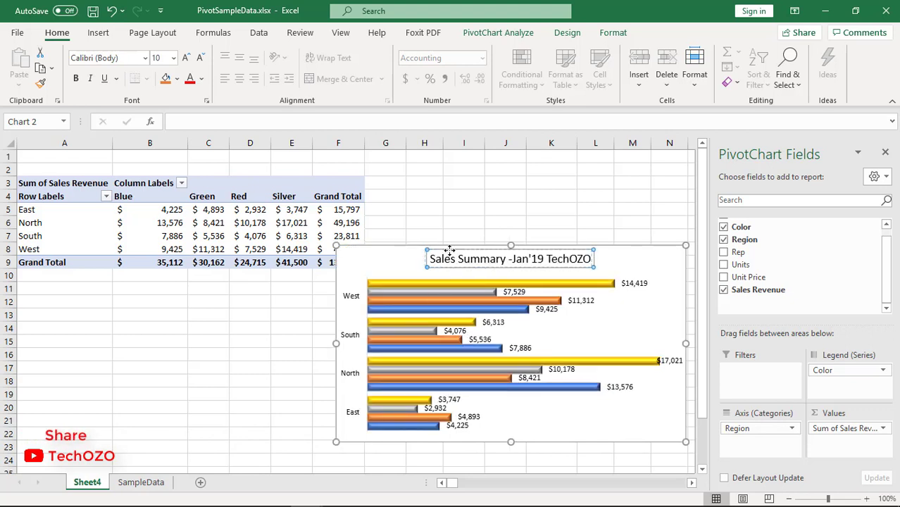
left_click_drag(458, 247, 444, 258)
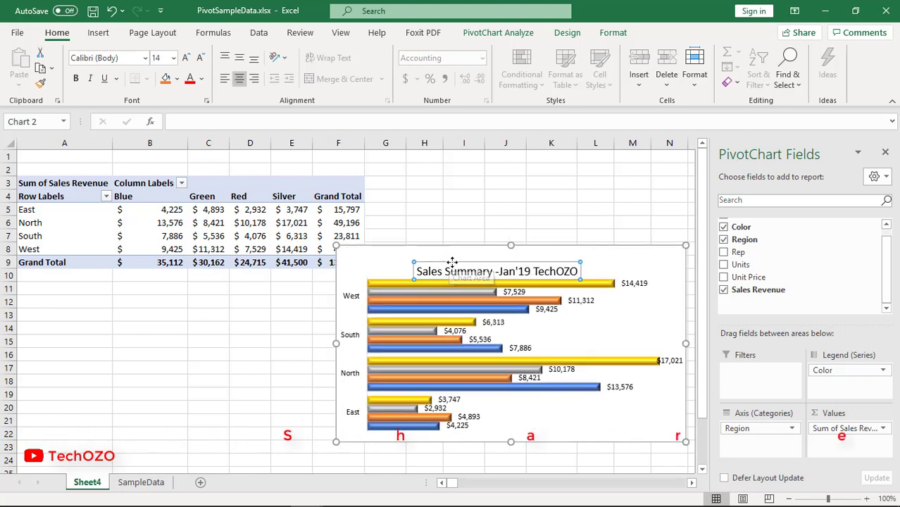
left_click(450, 264)
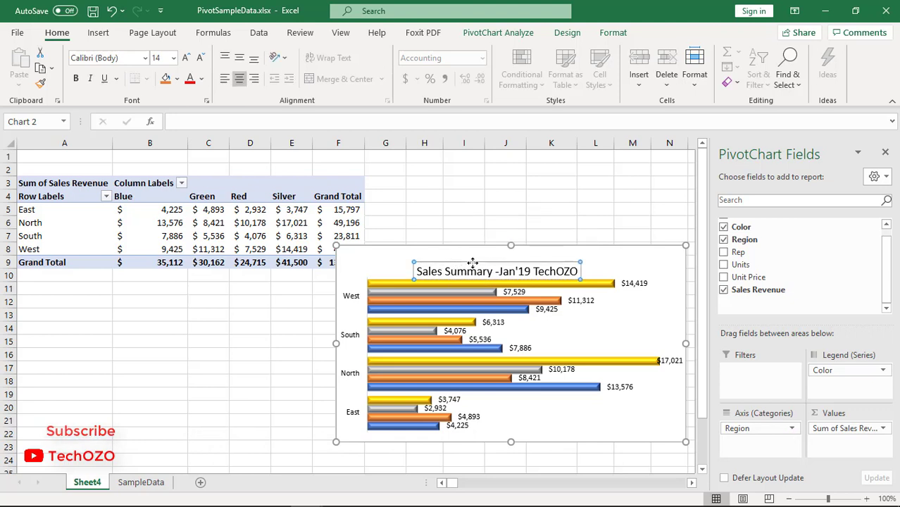
left_click_drag(476, 261, 479, 253)
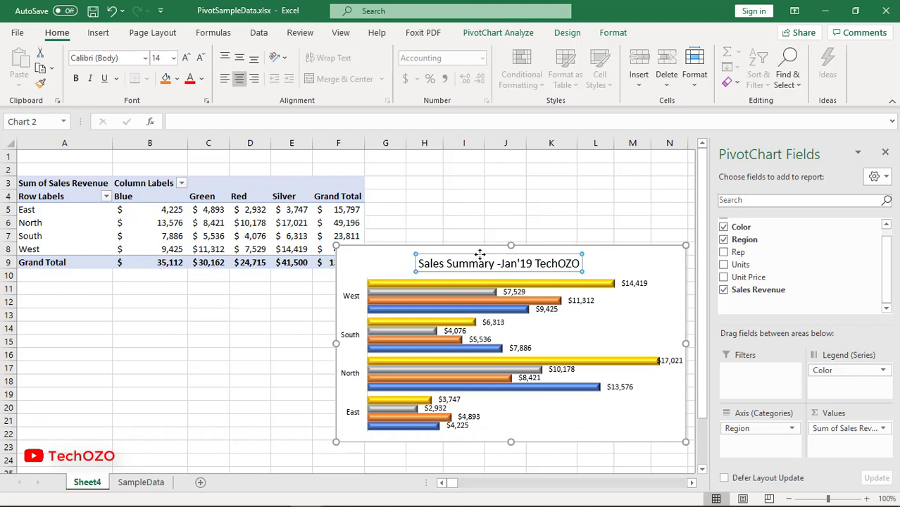
left_click(499, 210)
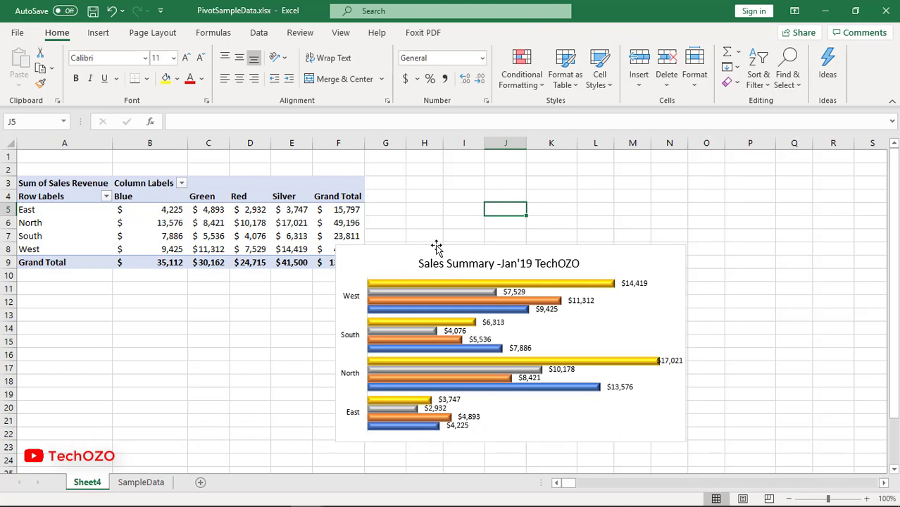
left_click(342, 191)
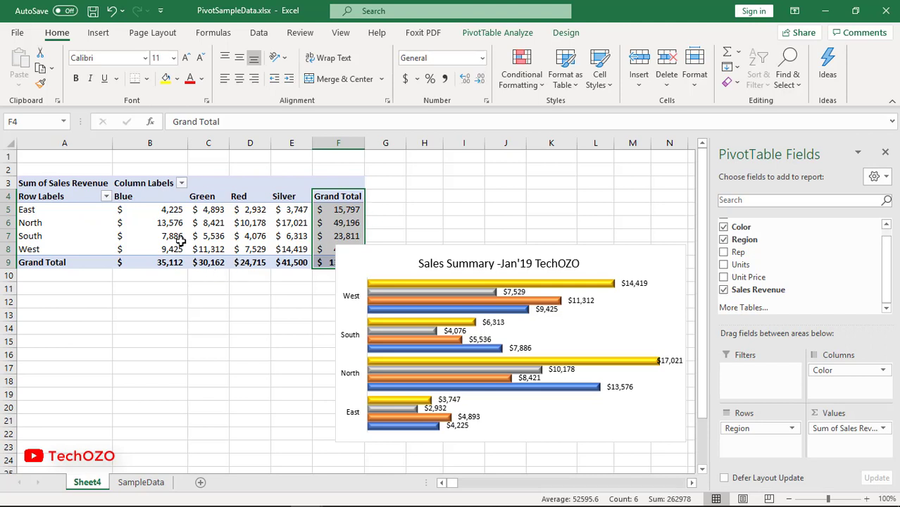
left_click(60, 184)
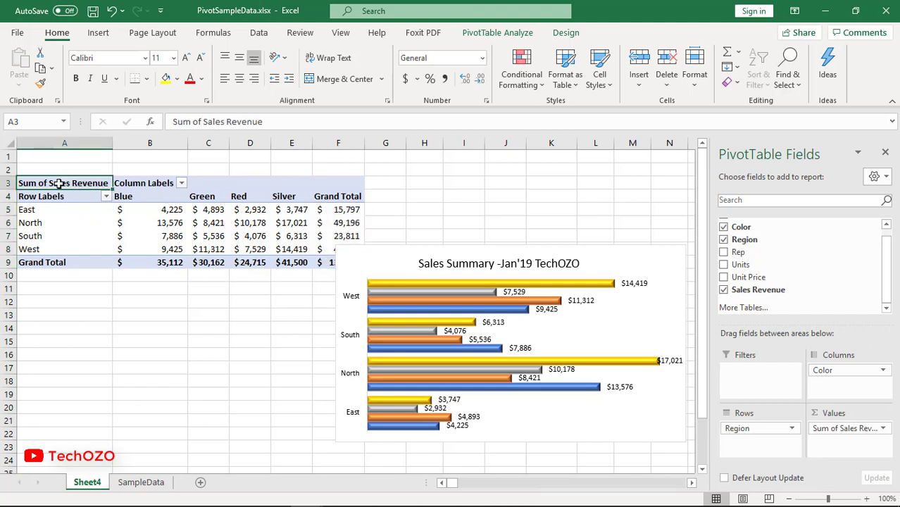